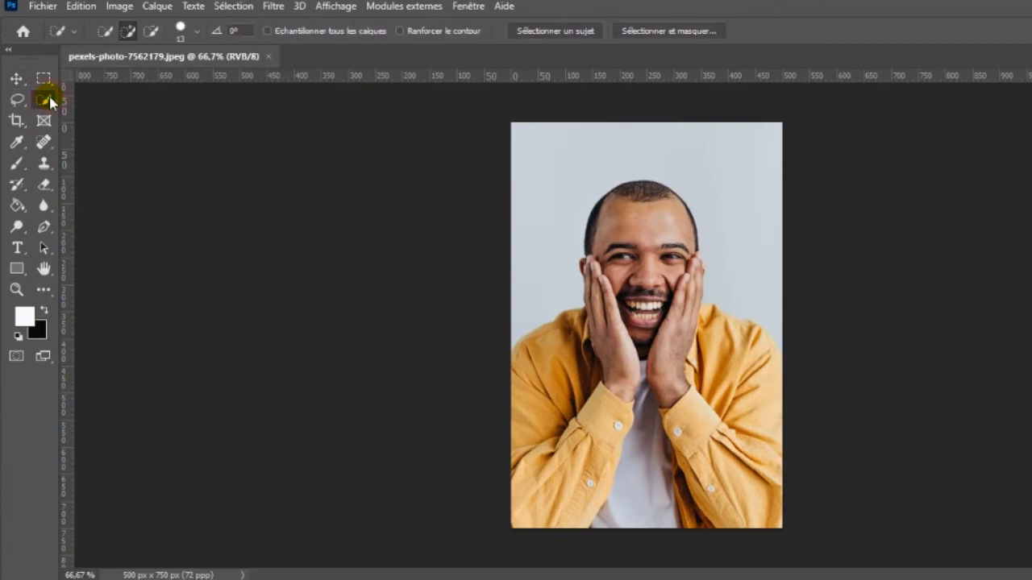
Step: Select the man automatically as the subject and add a layer mask that hides the grey background
left_click(563, 30)
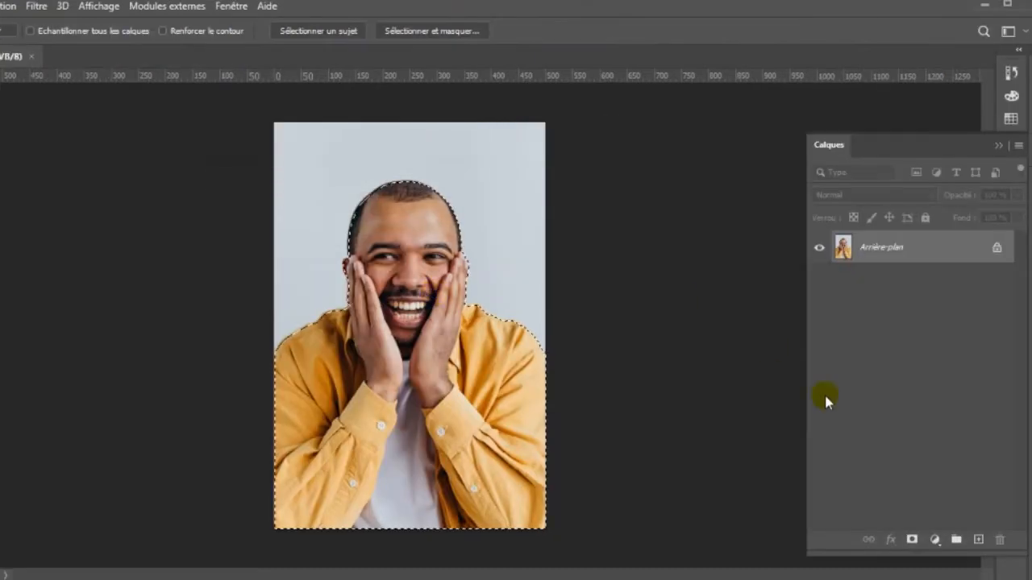
left_click(911, 540)
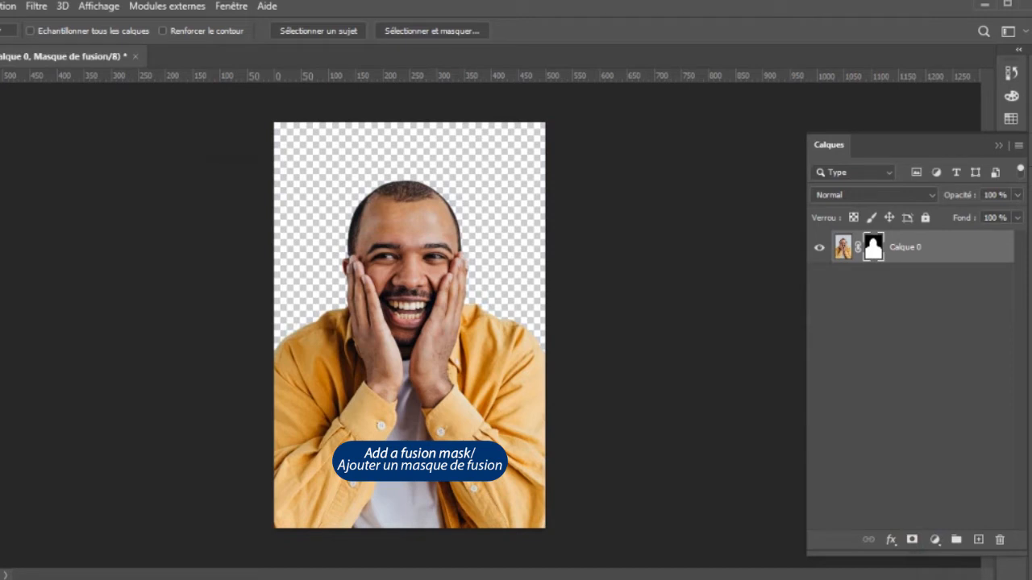
Step: Extend the canvas on both sides of the man with the Crop tool to about 1084 px by 750 px
key("c")
left_click_drag(271, 331, 191, 340)
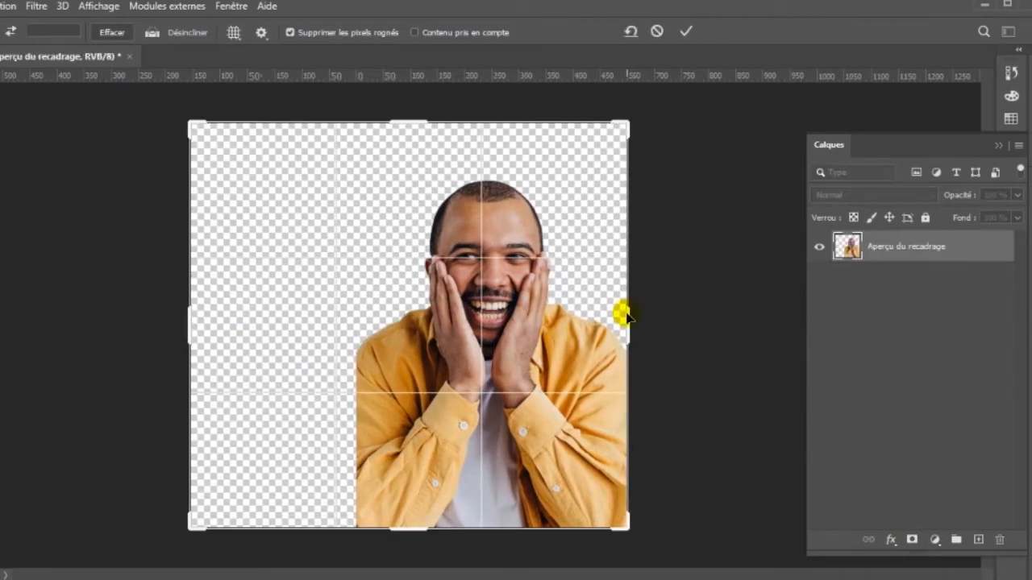
left_click_drag(626, 321, 701, 318)
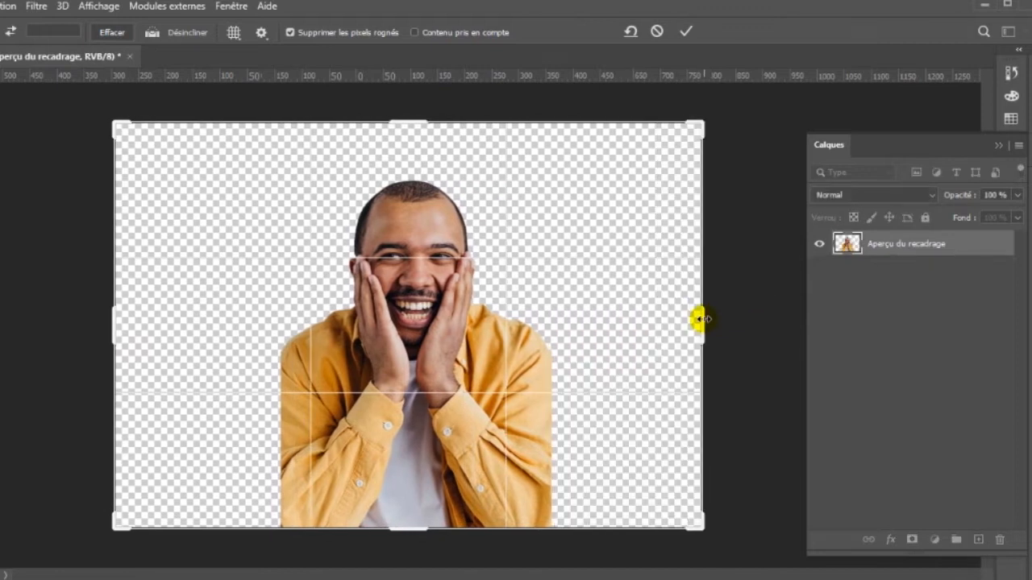
left_click(685, 32)
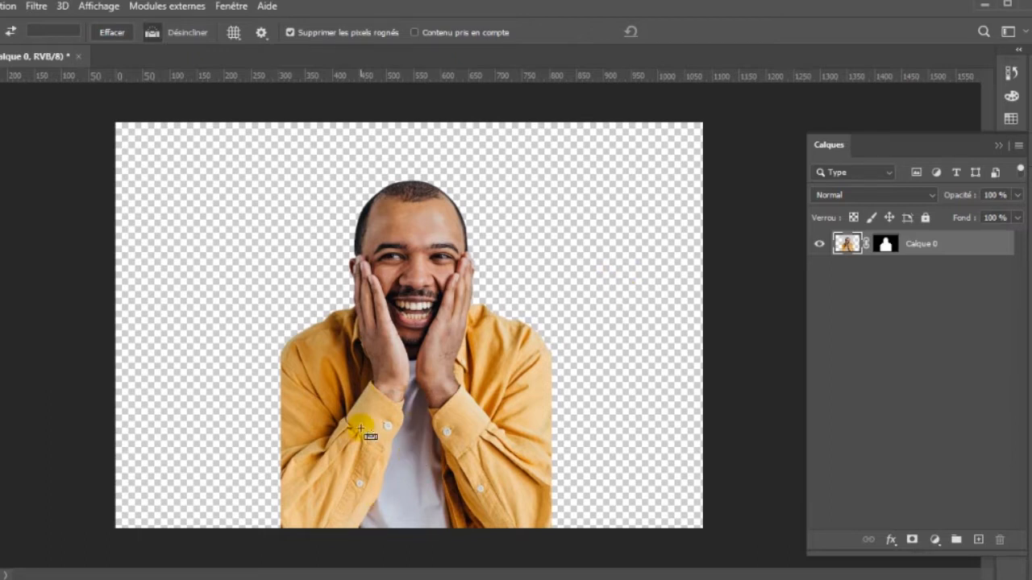
Step: Scale the man up to about 110.8 % and align his lower edge with the bottom of the canvas
key("ctrl+t")
left_click_drag(551, 124, 565, 101)
left_click_drag(519, 429, 520, 409)
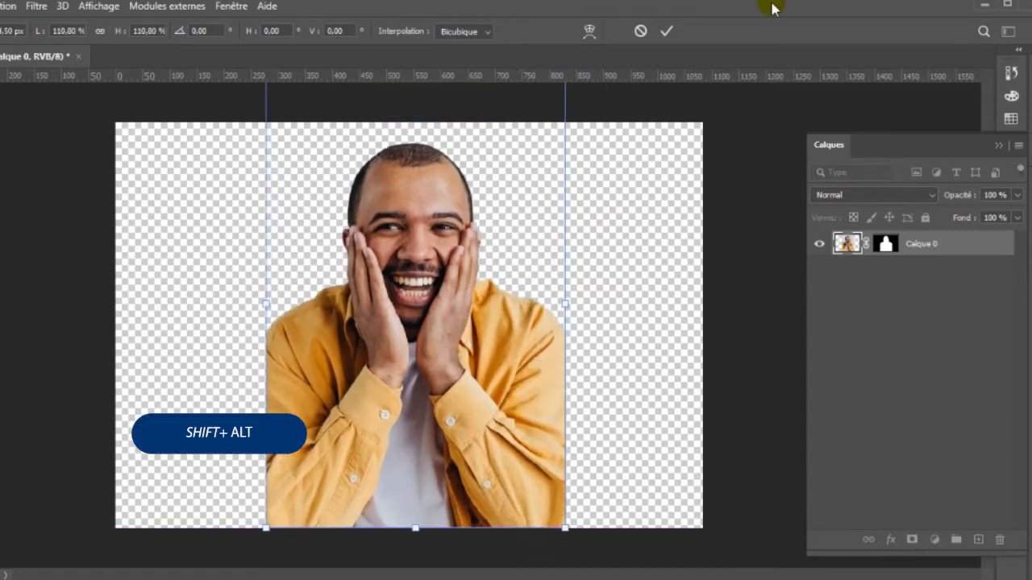
left_click(667, 30)
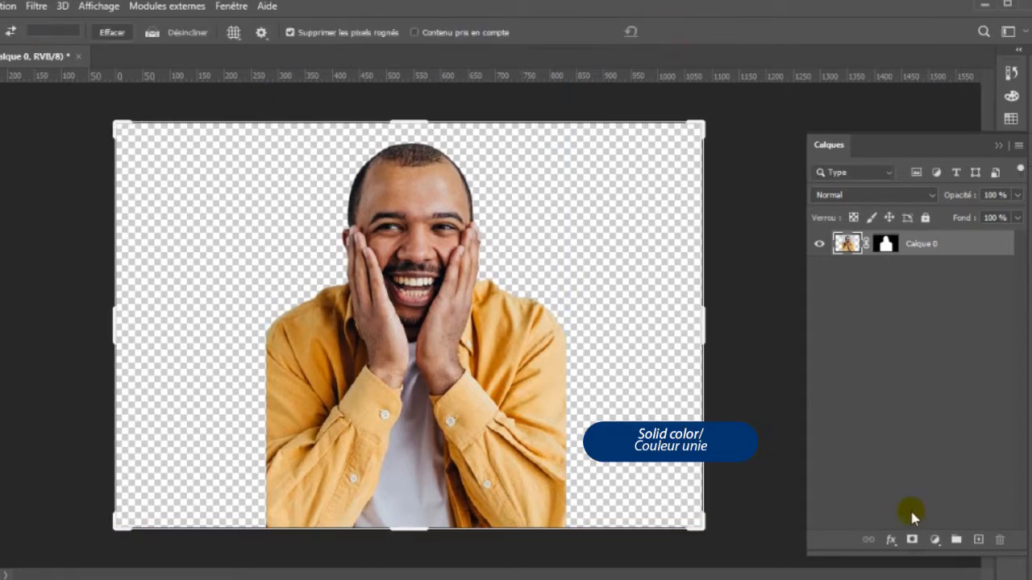
Step: Add a solid color fill layer in yellow #e4d76e
left_click(936, 543)
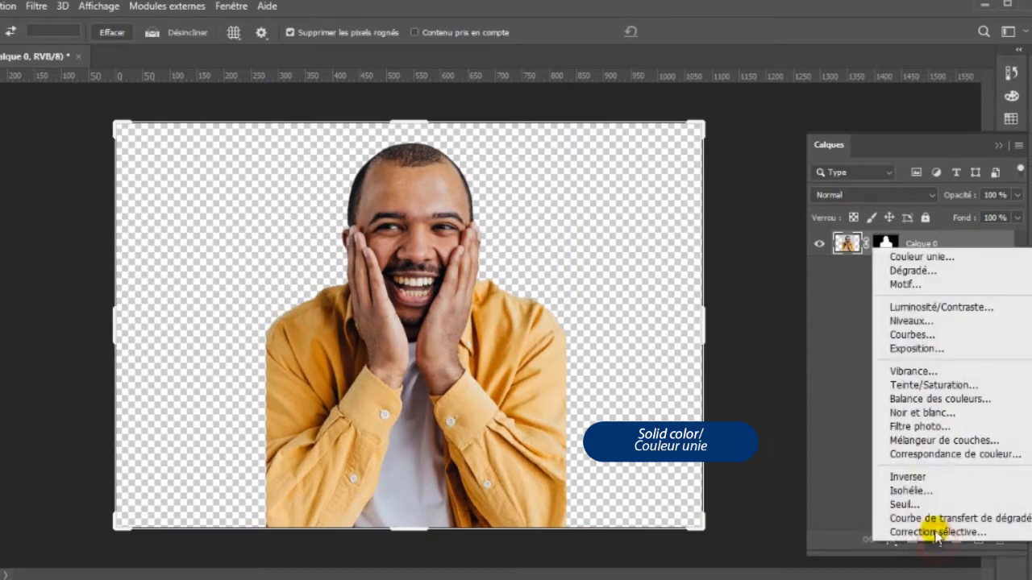
left_click(908, 258)
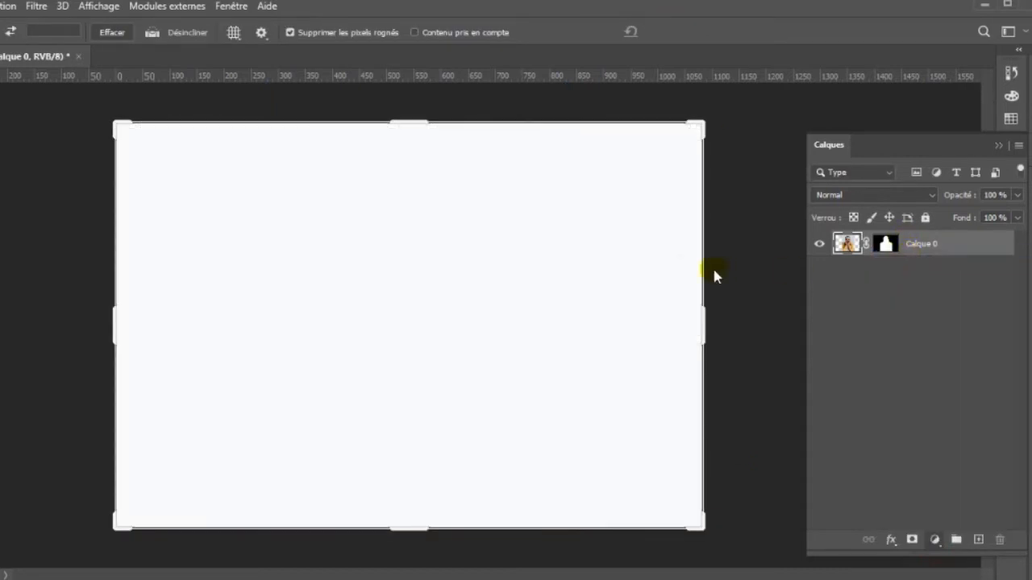
left_click(617, 378)
left_click(768, 475)
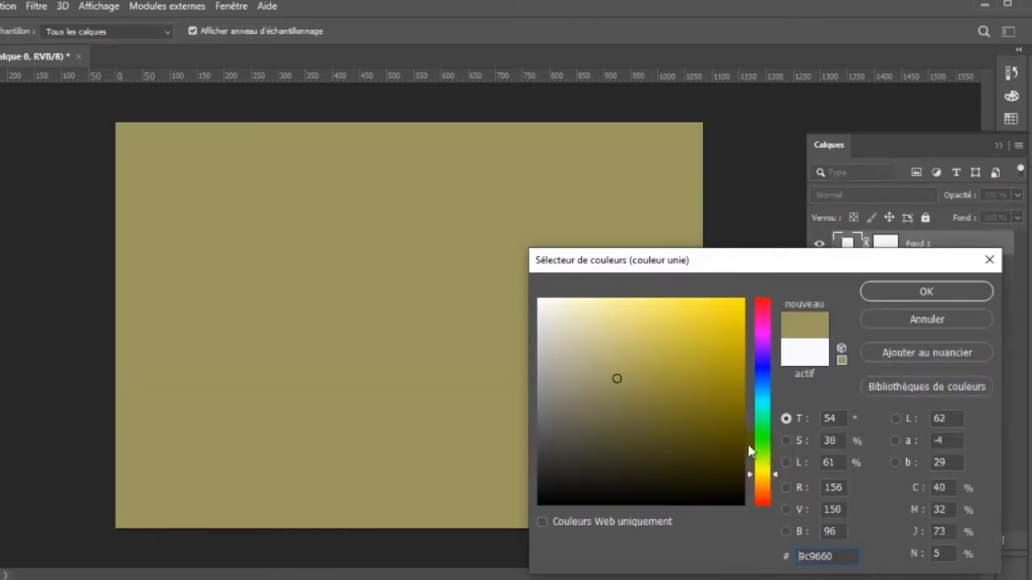
left_click(644, 320)
left_click(915, 292)
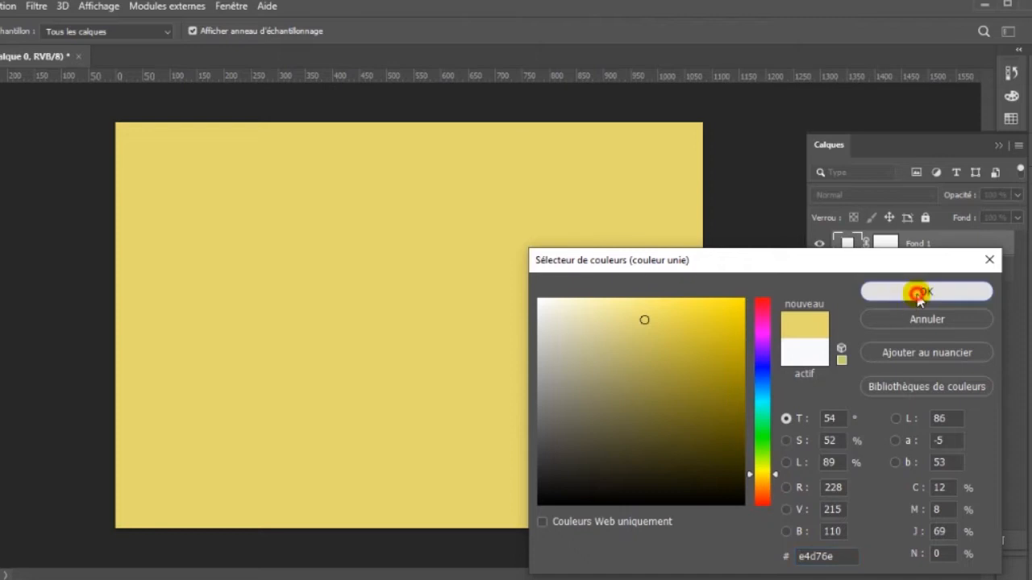
Step: Move the fill layer below the man's layer and recolor it to #e5b56c, sampled from his shirt
left_click_drag(942, 245, 943, 285)
double_click(849, 274)
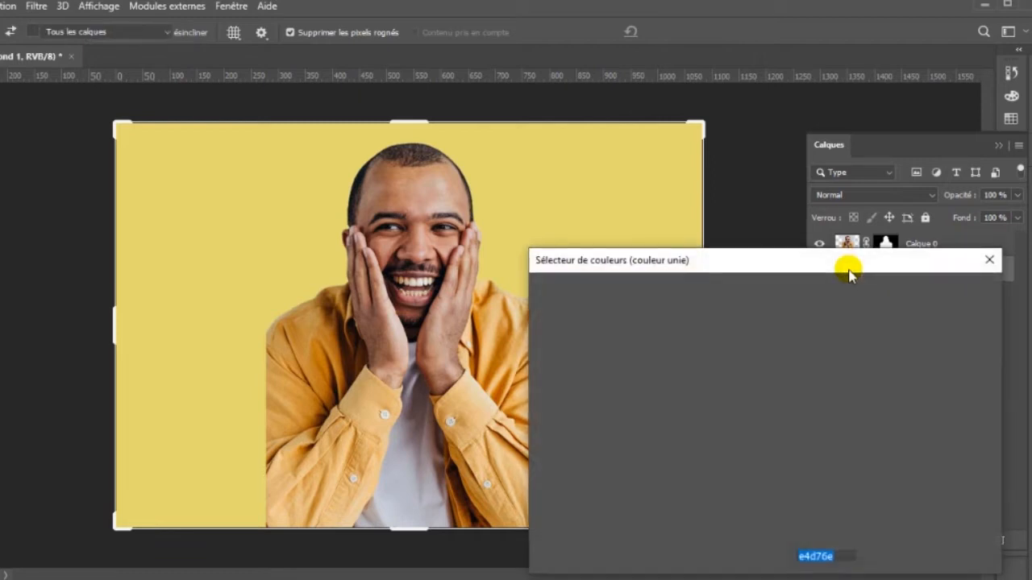
left_click(508, 359)
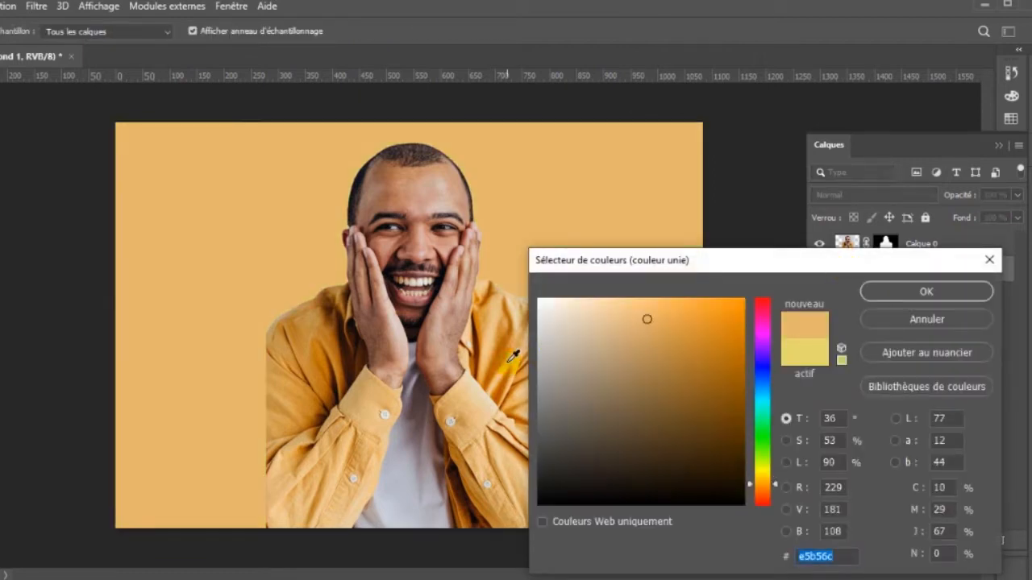
left_click(885, 293)
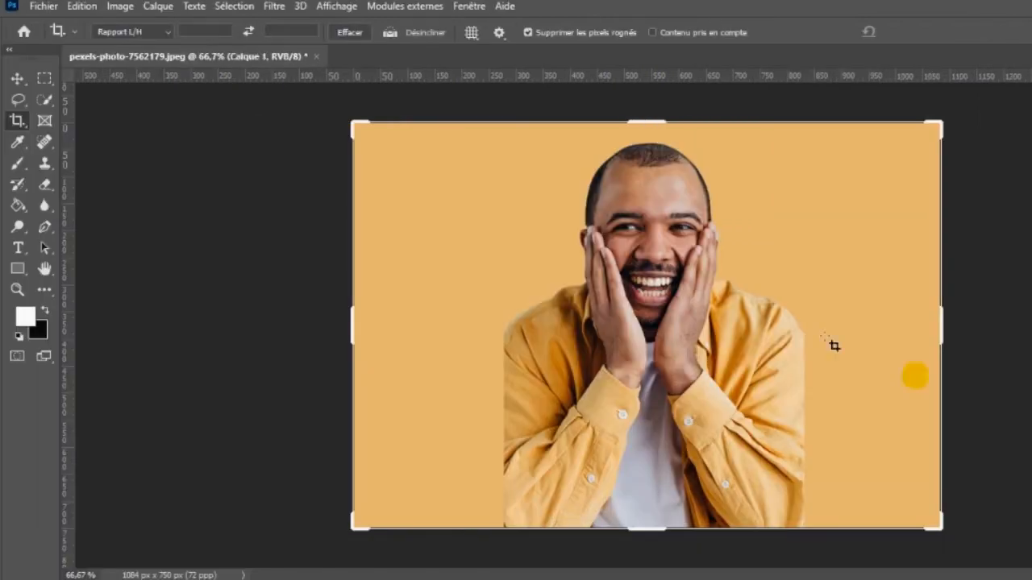
Step: Place the photo pexels-photo-11006462.jpeg as an embedded image in the document
left_click(42, 7)
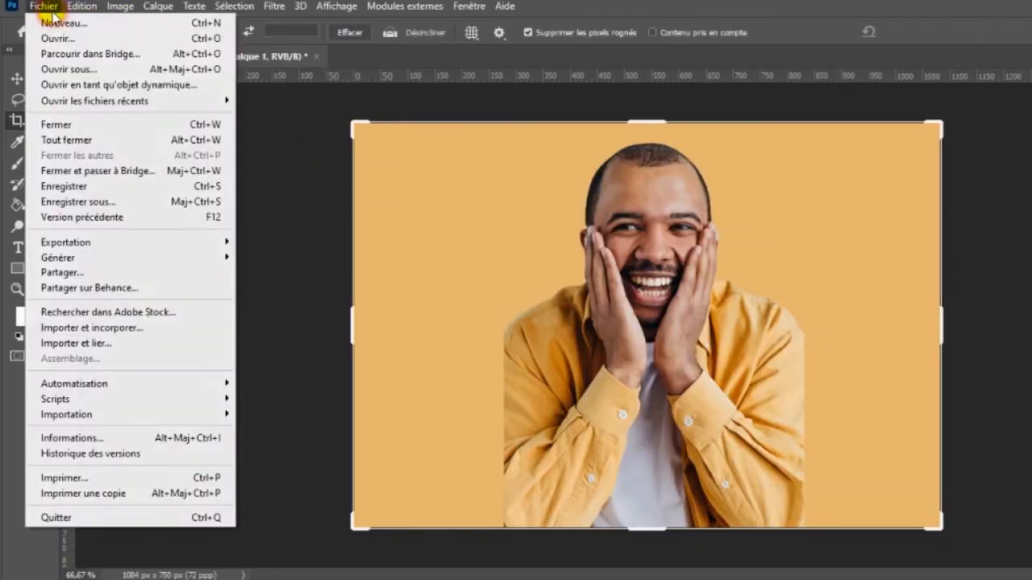
left_click(81, 329)
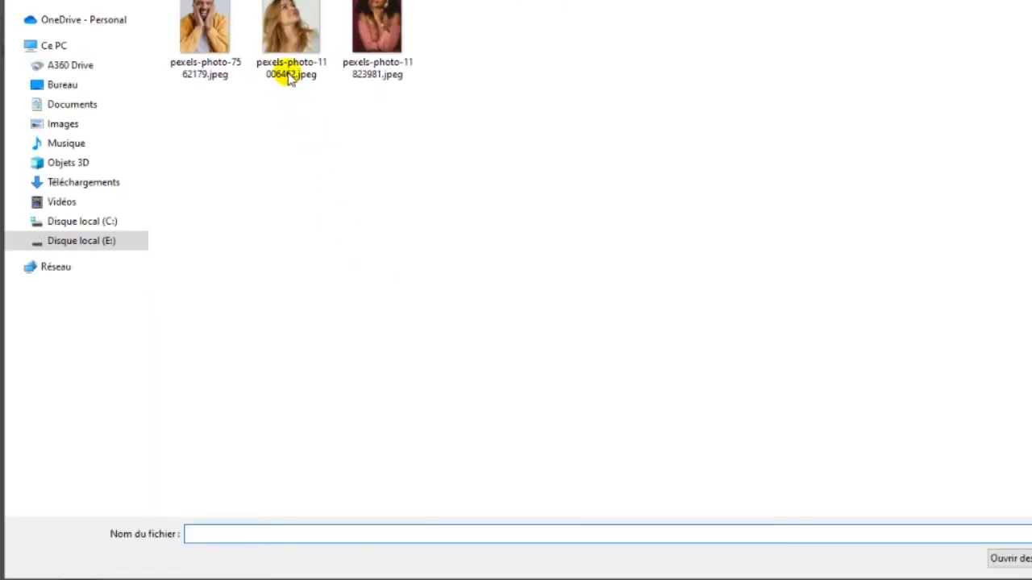
double_click(287, 48)
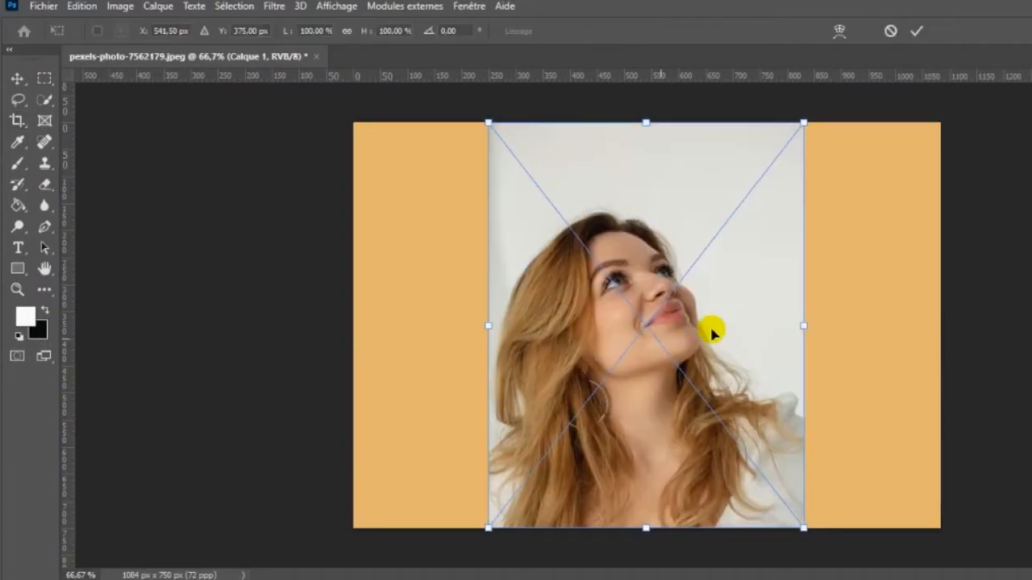
Step: Scale the blonde woman's photo to about 71 %, position it over the man's lower left side, and add a layer mask
left_click_drag(739, 332, 694, 347)
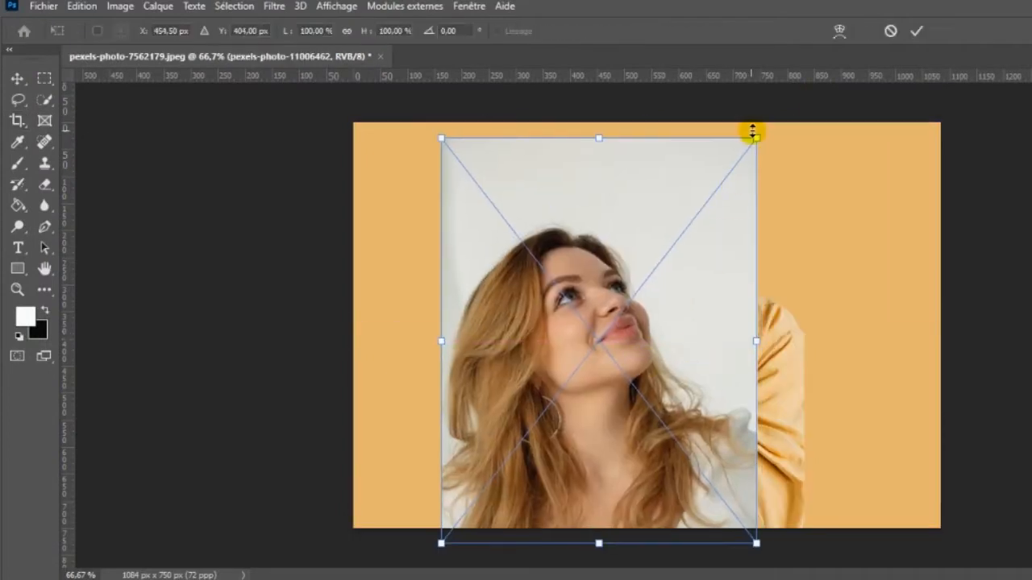
left_click_drag(758, 137, 709, 197)
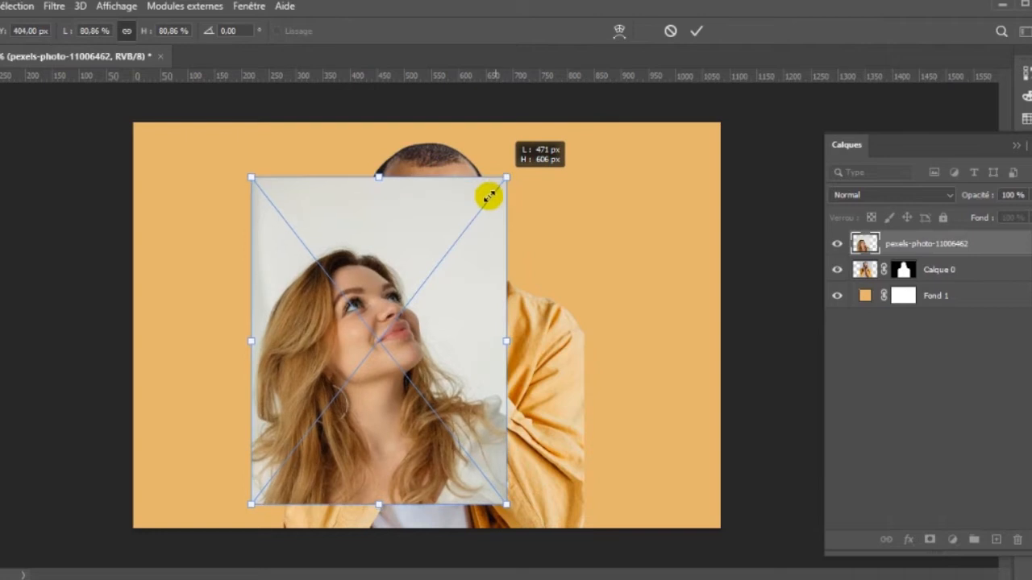
mouse_move(490, 196)
left_mouse_down()
mouse_move(472, 207)
mouse_move(495, 195)
left_mouse_up()
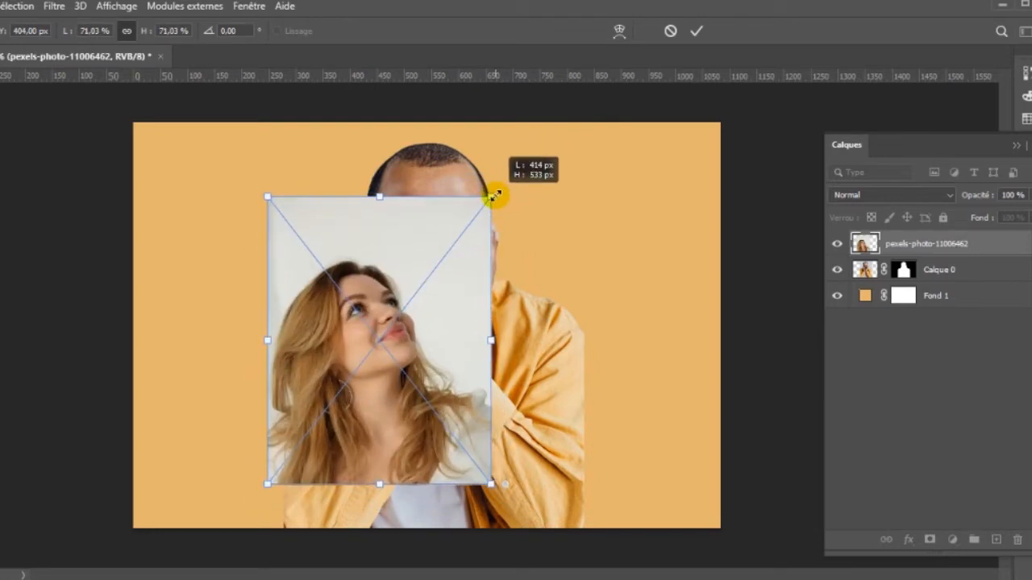
left_click_drag(460, 283, 455, 339)
key("Return")
key("c")
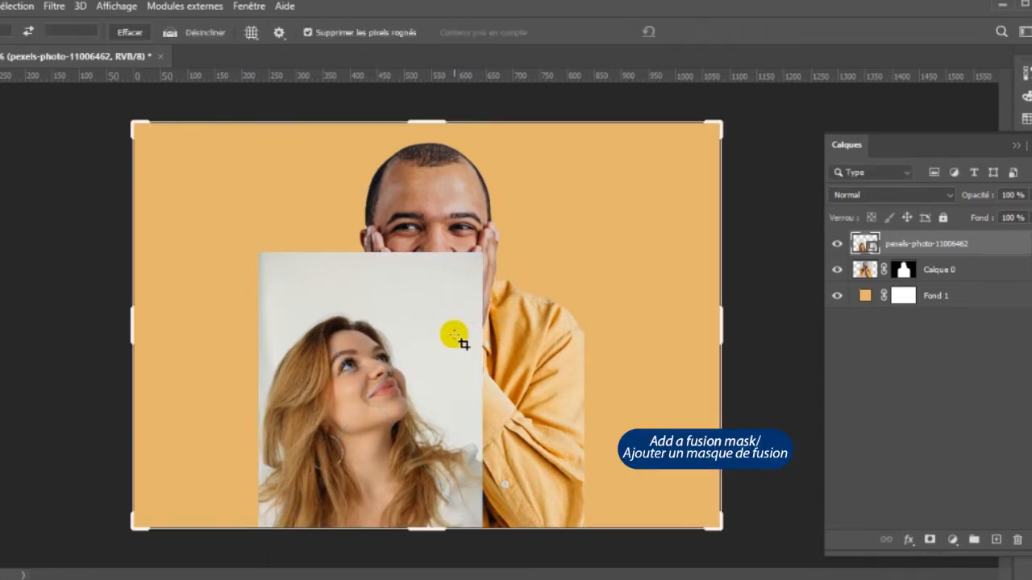
left_click(930, 541)
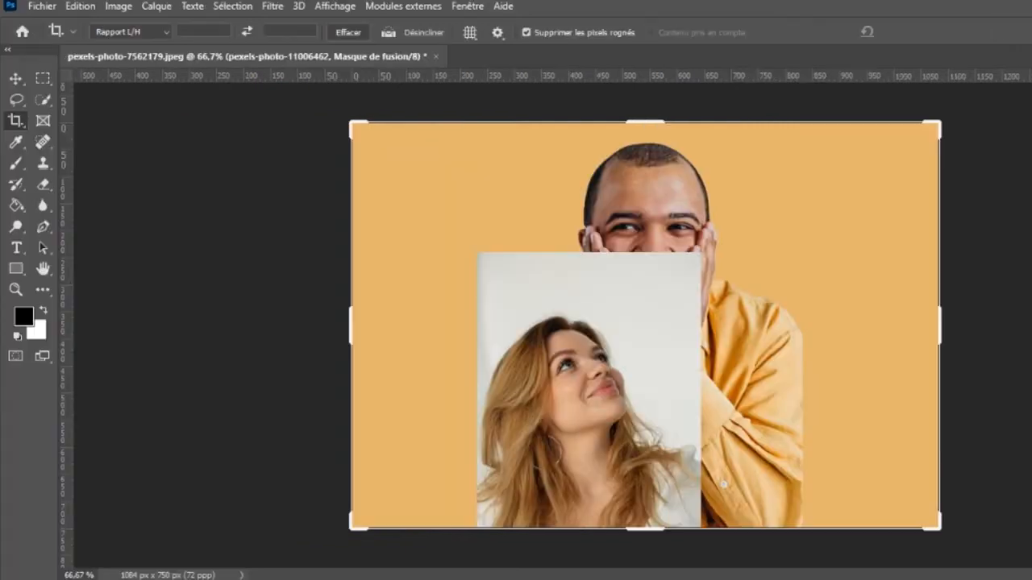
Step: Add a new layer and place the photo pexels-photo-11823981.jpeg as an embedded image
left_click(996, 540)
left_click(42, 6)
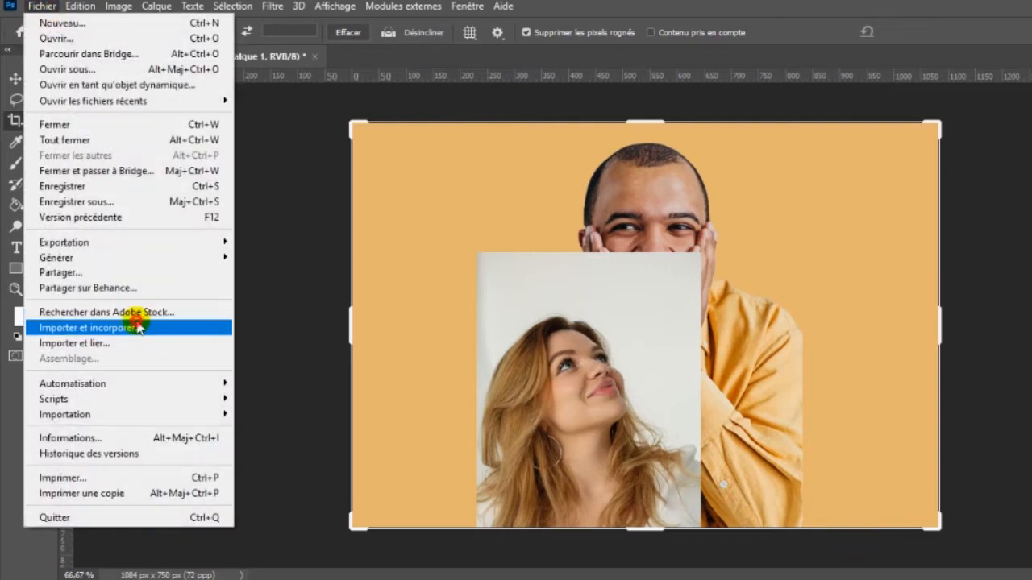
left_click(138, 327)
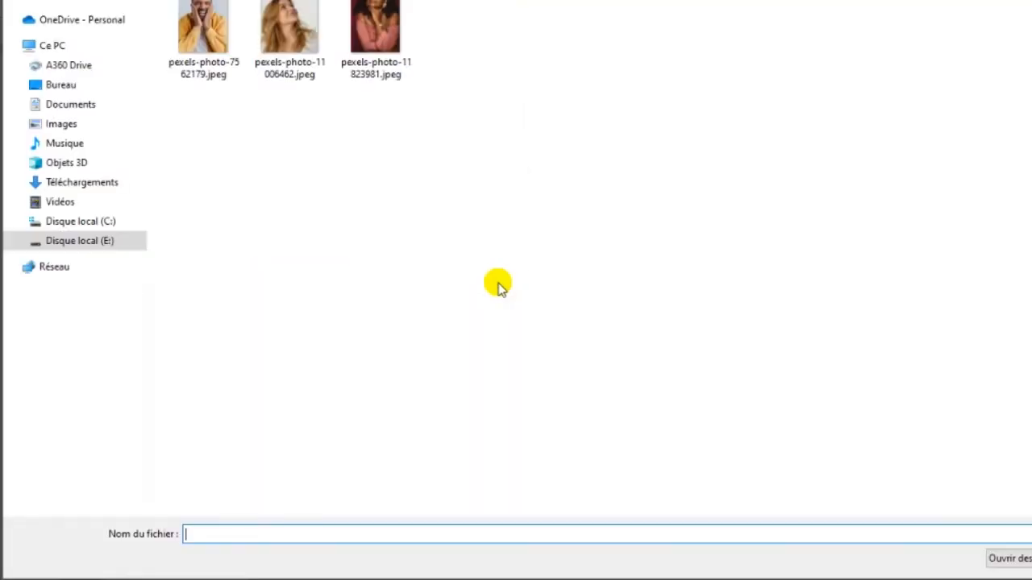
left_click(375, 32)
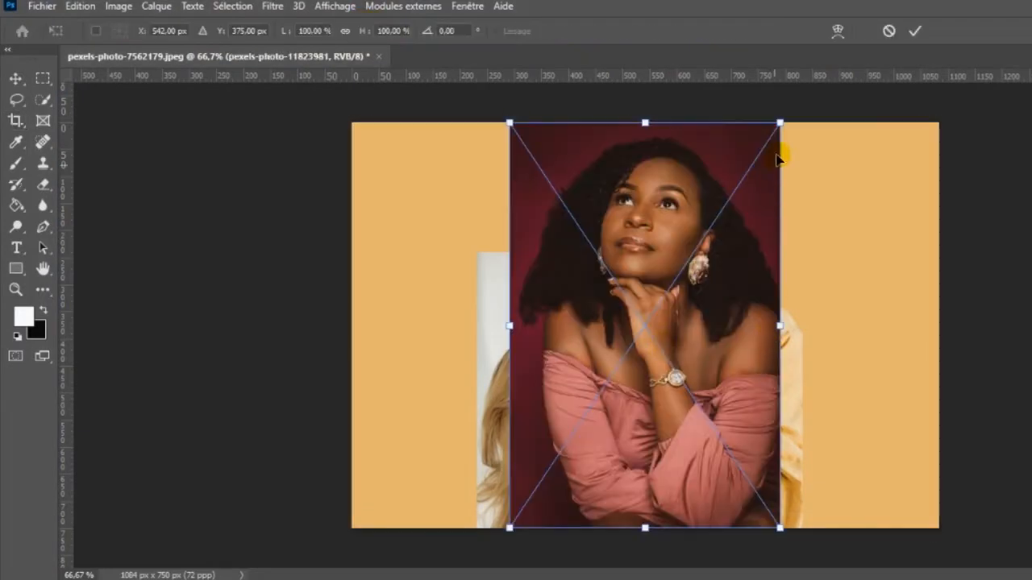
Step: Scale the second woman's photo to about 67 %, position it to the right of the blonde woman, and add a layer mask
left_click_drag(780, 122, 732, 186)
left_click_drag(513, 187, 534, 162)
left_click_drag(528, 352, 633, 298)
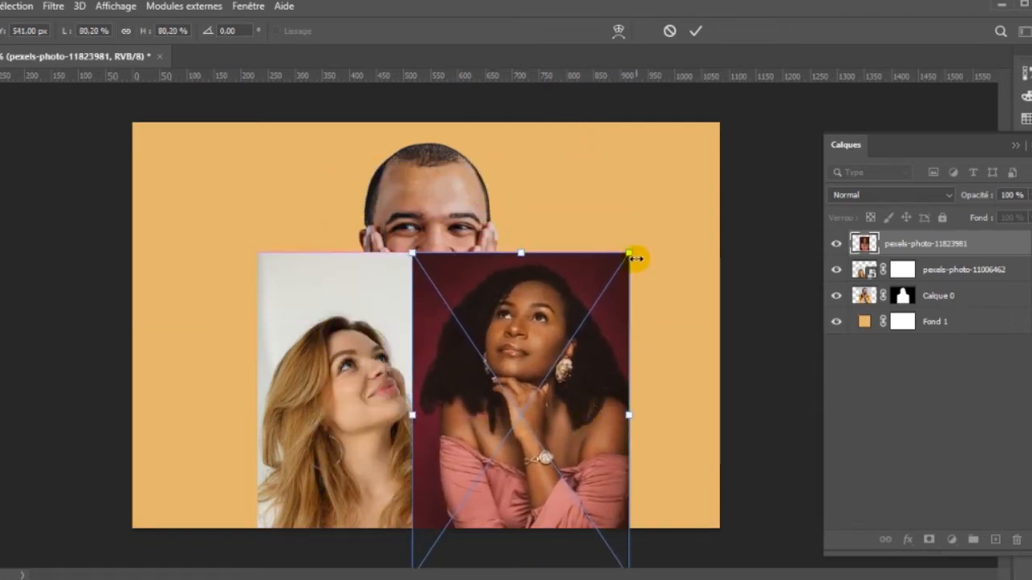
left_click_drag(634, 252, 617, 279)
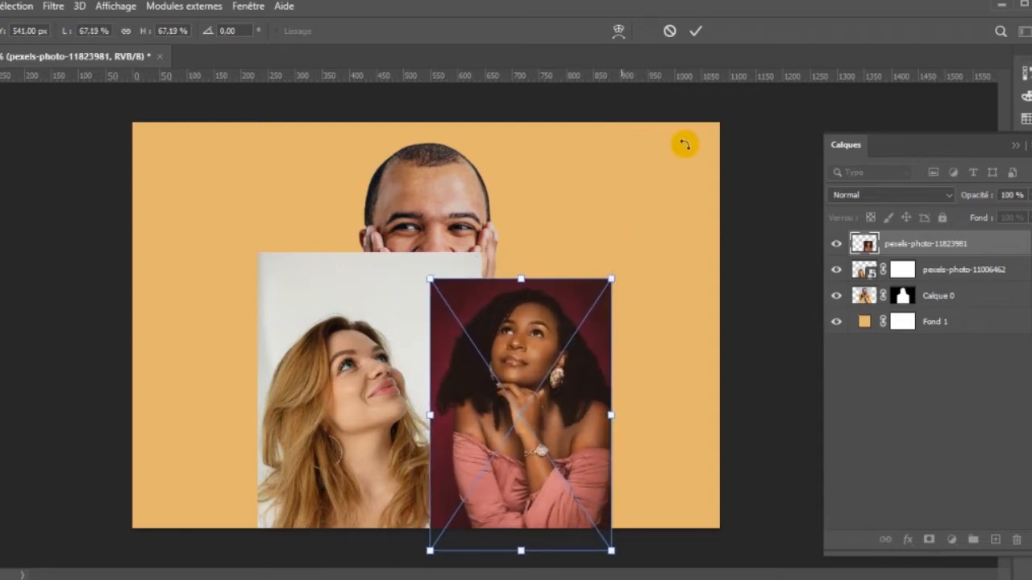
left_click(696, 32)
key("c")
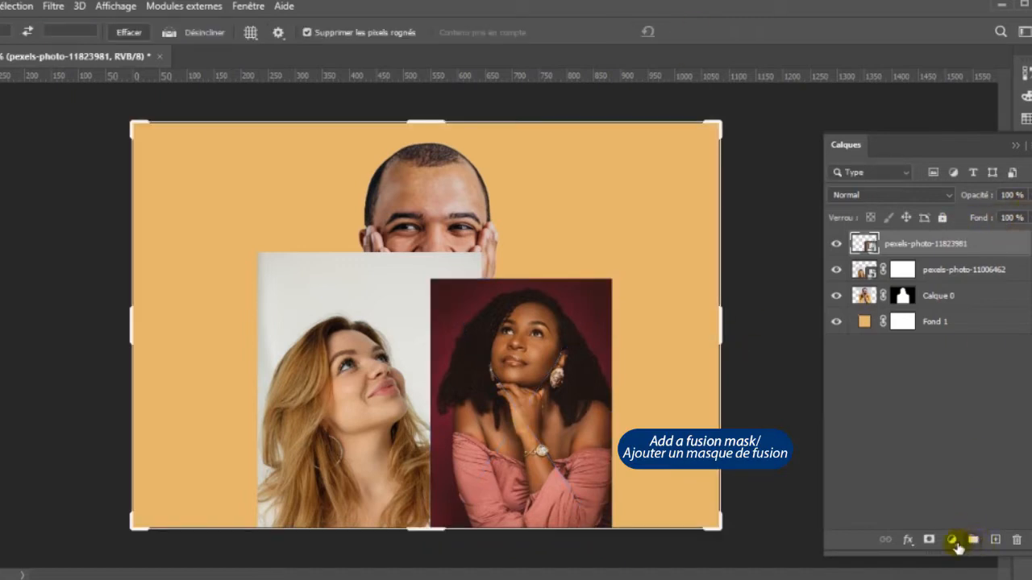
left_click(929, 539)
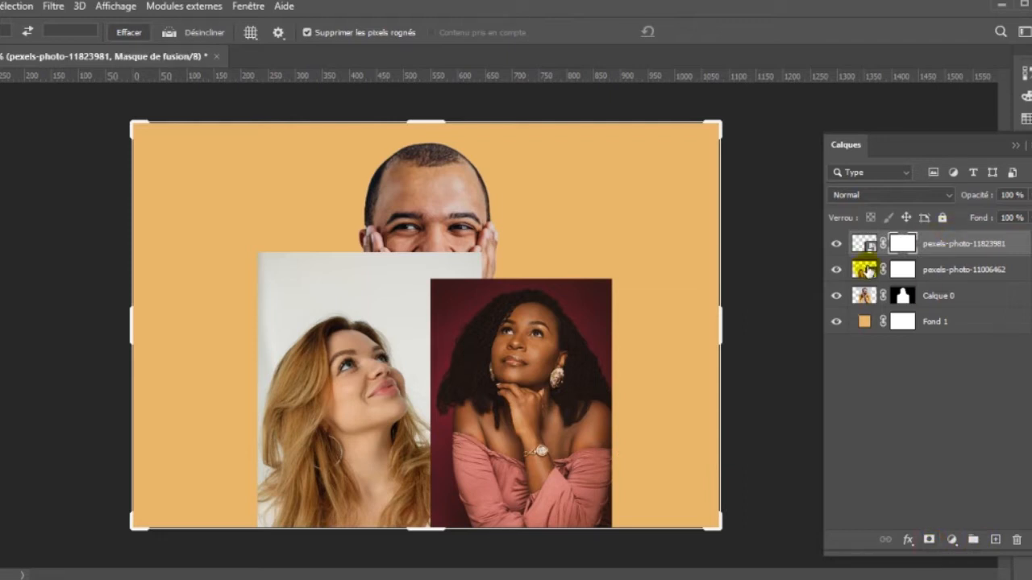
Step: Hide the pexels-photo-11823981 layer and target the layer mask of pexels-photo-11006462 with the Brush tool active
left_click(836, 247)
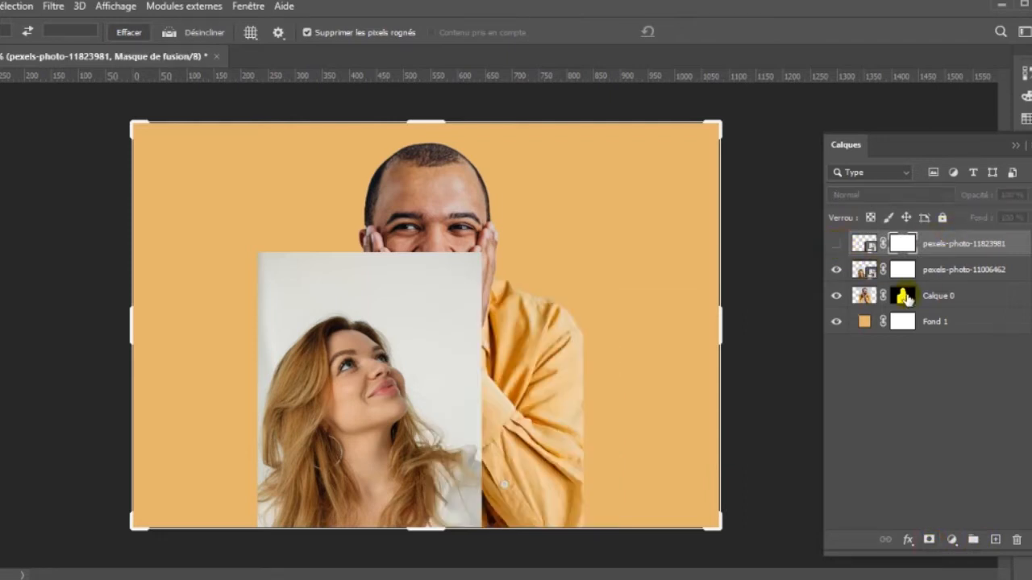
left_click(949, 278)
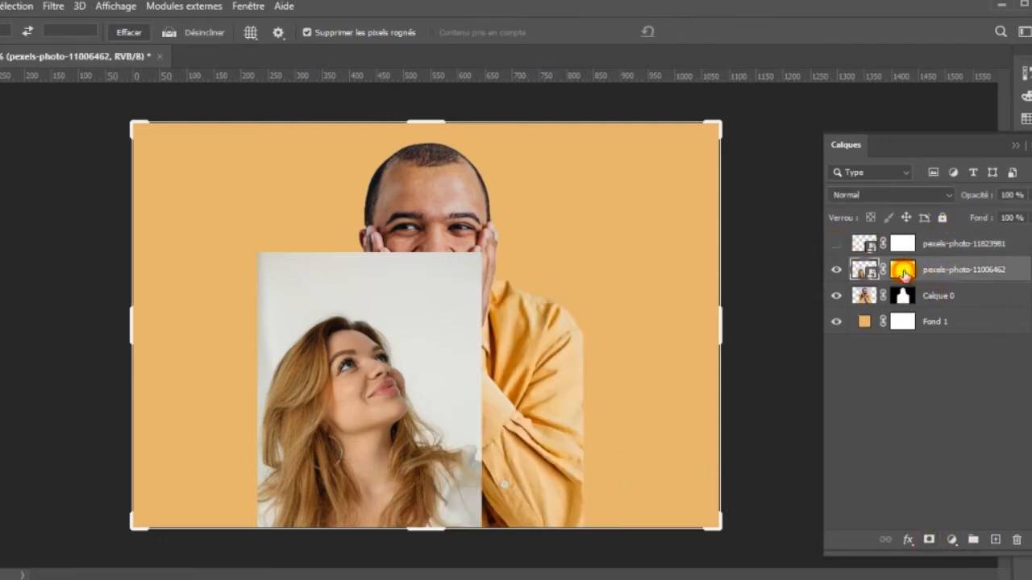
left_click(903, 271)
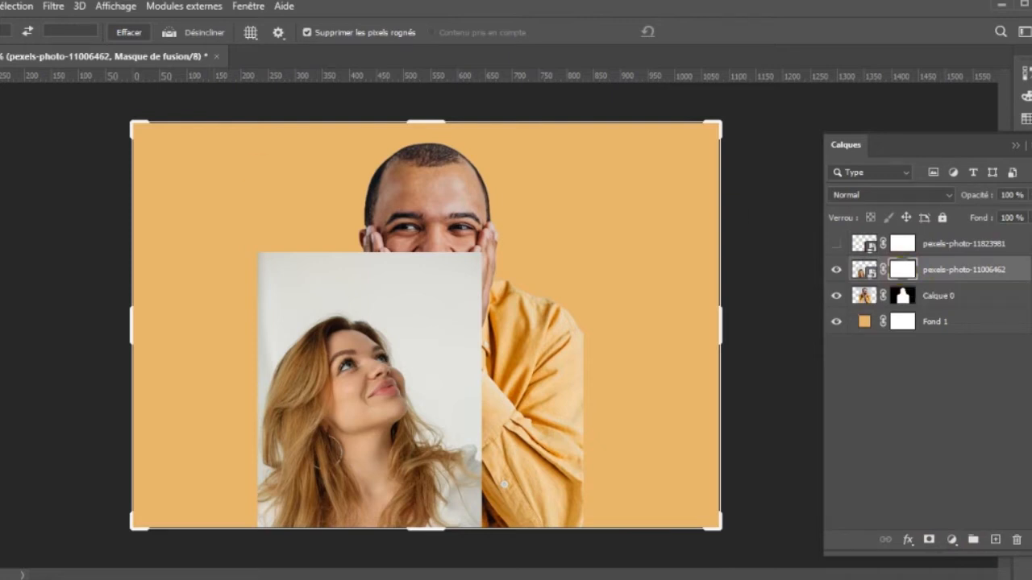
key("v")
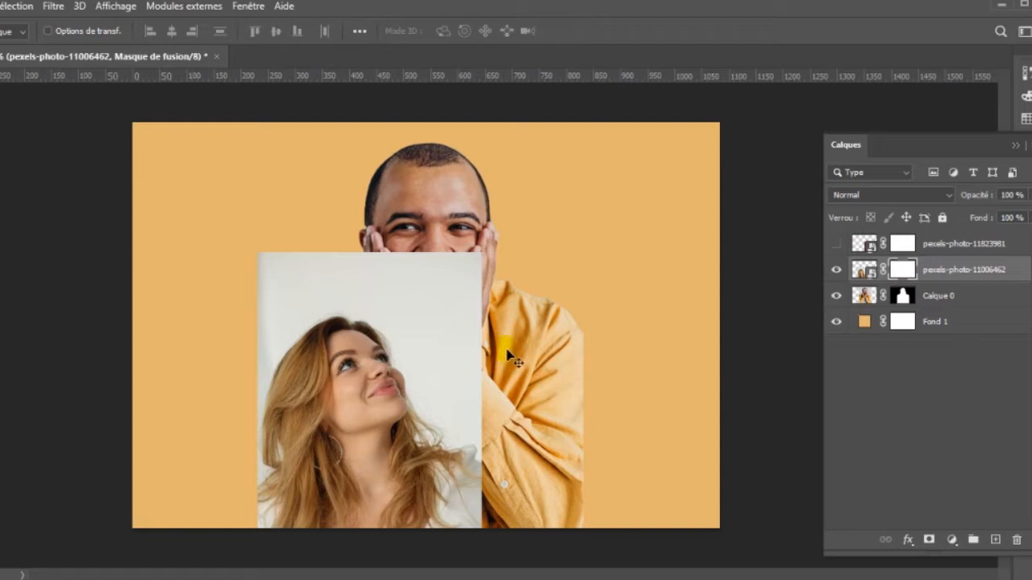
key("b")
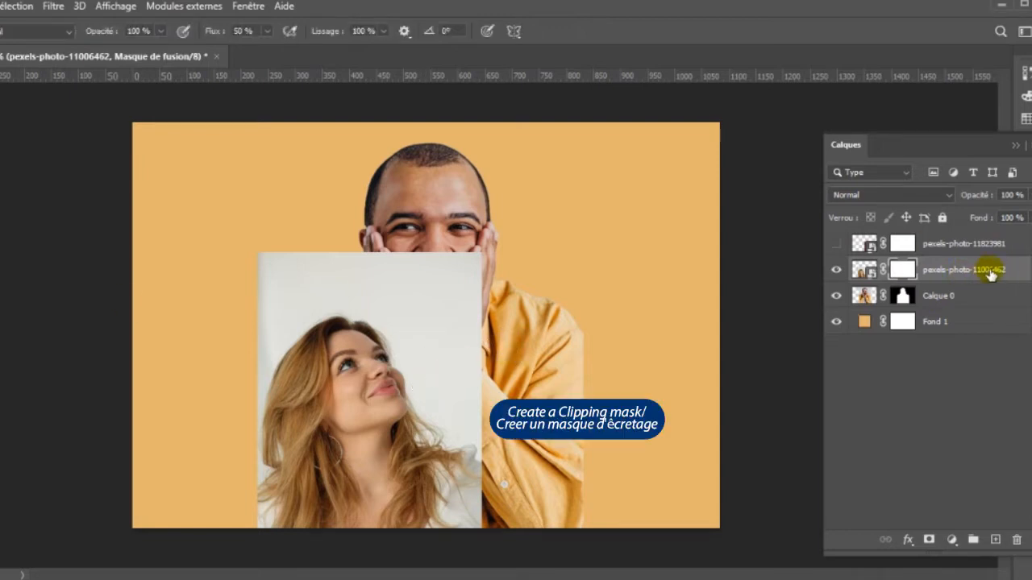
Step: Create a clipping mask that clips the pexels-photo-11006462 layer to Calque 0
left_click(1016, 274)
right_click(1016, 275)
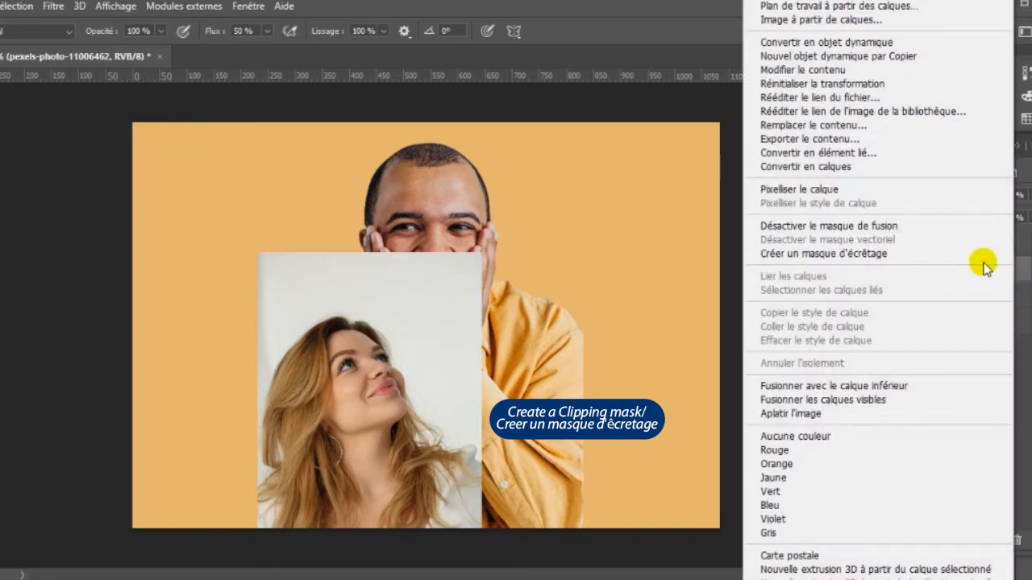
left_click(853, 254)
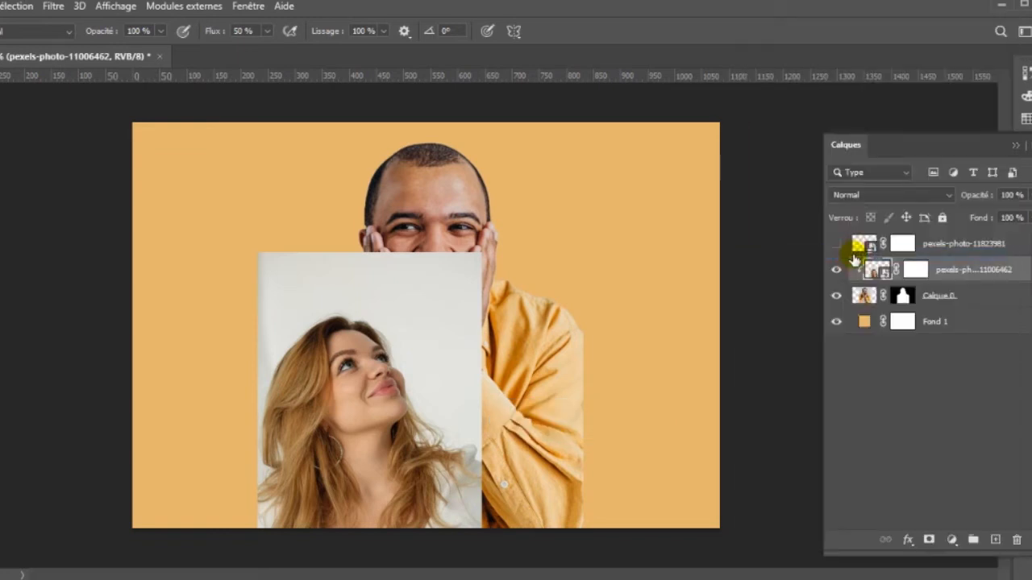
Step: Paint black on the blonde woman's layer mask to hide her white background over the man's face, hands and shirt
key("b")
key("x")
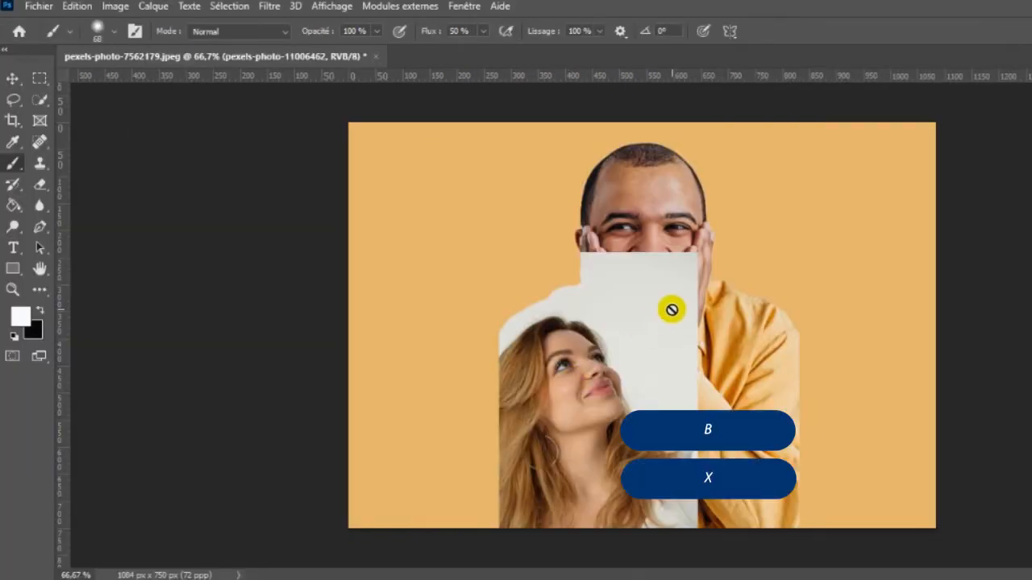
key("x")
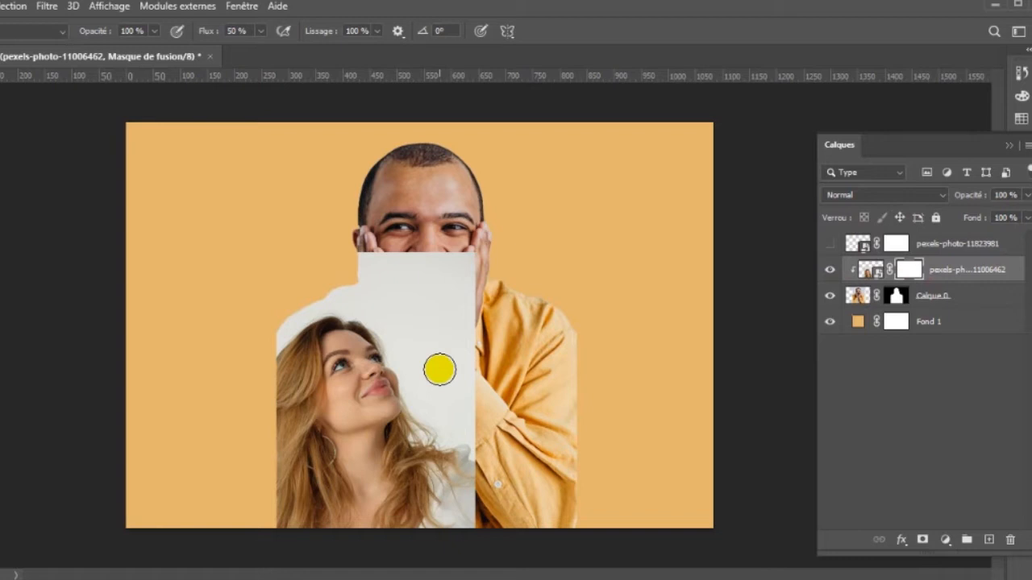
mouse_move(461, 356)
left_mouse_down()
mouse_move(438, 354)
mouse_move(468, 260)
mouse_move(472, 319)
mouse_move(463, 258)
mouse_move(454, 292)
mouse_move(421, 207)
mouse_move(398, 264)
mouse_move(357, 267)
mouse_move(361, 255)
mouse_move(422, 242)
mouse_move(379, 246)
mouse_move(453, 253)
mouse_move(388, 257)
left_mouse_up()
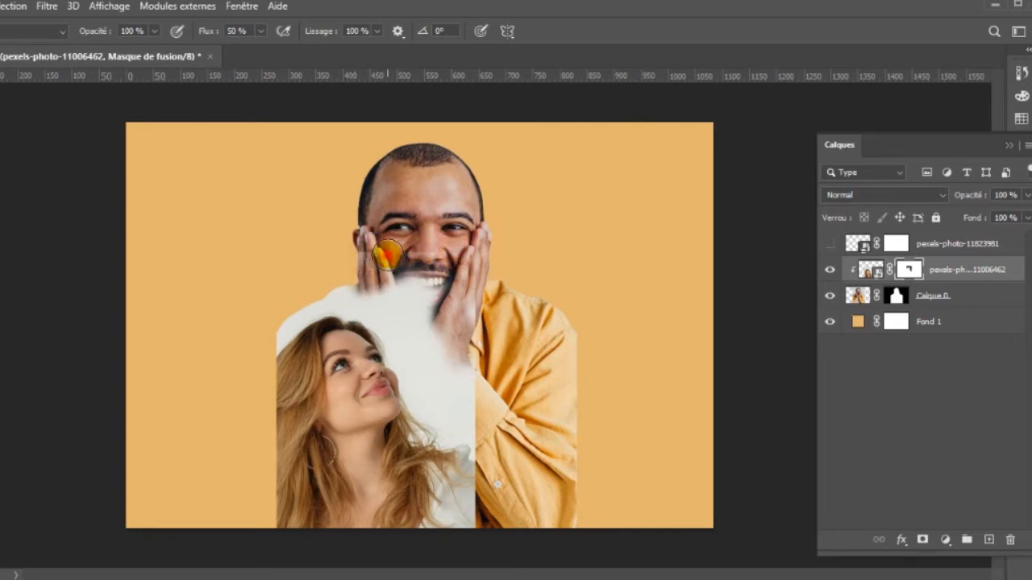
mouse_move(345, 294)
left_mouse_down()
mouse_move(281, 323)
mouse_move(272, 344)
mouse_move(293, 319)
mouse_move(264, 356)
mouse_move(281, 325)
mouse_move(348, 270)
mouse_move(278, 339)
mouse_move(362, 292)
mouse_move(430, 308)
mouse_move(417, 302)
mouse_move(427, 290)
mouse_move(437, 300)
mouse_move(372, 299)
mouse_move(413, 273)
mouse_move(466, 390)
mouse_move(473, 459)
mouse_move(458, 420)
mouse_move(474, 422)
mouse_move(460, 433)
mouse_move(470, 442)
mouse_move(456, 336)
mouse_move(483, 436)
mouse_move(477, 276)
mouse_move(475, 305)
mouse_move(485, 232)
mouse_move(476, 297)
mouse_move(468, 314)
mouse_move(443, 309)
mouse_move(432, 347)
mouse_move(403, 325)
mouse_move(387, 291)
mouse_move(400, 323)
mouse_move(366, 296)
mouse_move(370, 250)
mouse_move(367, 300)
left_mouse_up()
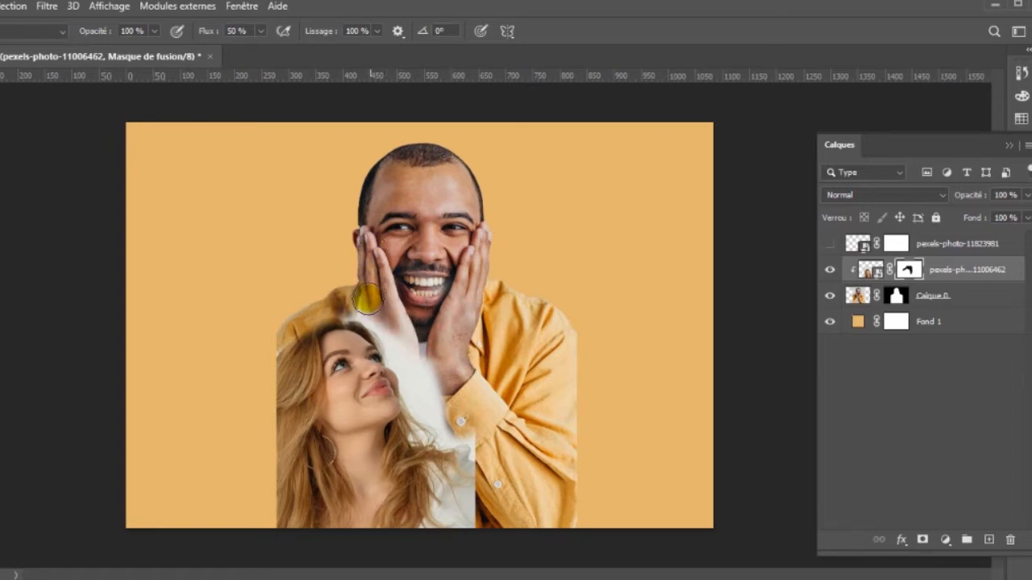
mouse_move(373, 242)
left_mouse_down()
mouse_move(424, 346)
mouse_move(425, 389)
mouse_move(413, 354)
mouse_move(442, 433)
mouse_move(484, 449)
mouse_move(443, 422)
mouse_move(474, 449)
mouse_move(418, 346)
mouse_move(401, 350)
mouse_move(377, 308)
mouse_move(345, 305)
mouse_move(369, 307)
mouse_move(426, 380)
mouse_move(402, 344)
mouse_move(348, 314)
mouse_move(316, 313)
mouse_move(272, 352)
mouse_move(289, 313)
mouse_move(271, 344)
mouse_move(298, 334)
mouse_move(438, 381)
mouse_move(483, 458)
left_mouse_up()
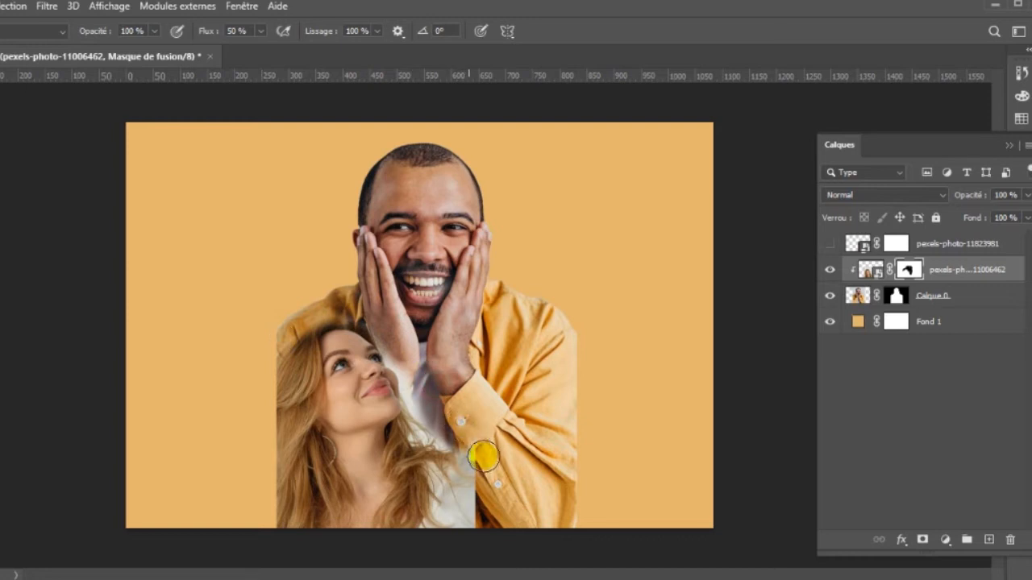
Step: Show the pexels-photo-11823981 layer and clip it to the man's layer with a clipping mask
left_click(831, 245)
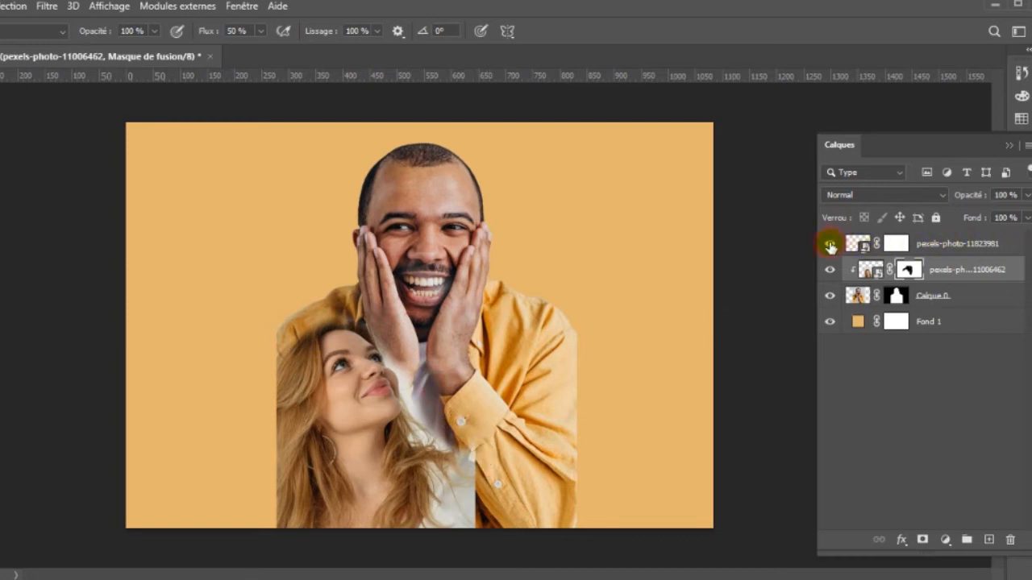
left_click(895, 245)
left_click(940, 251)
right_click(938, 252)
left_click(781, 254)
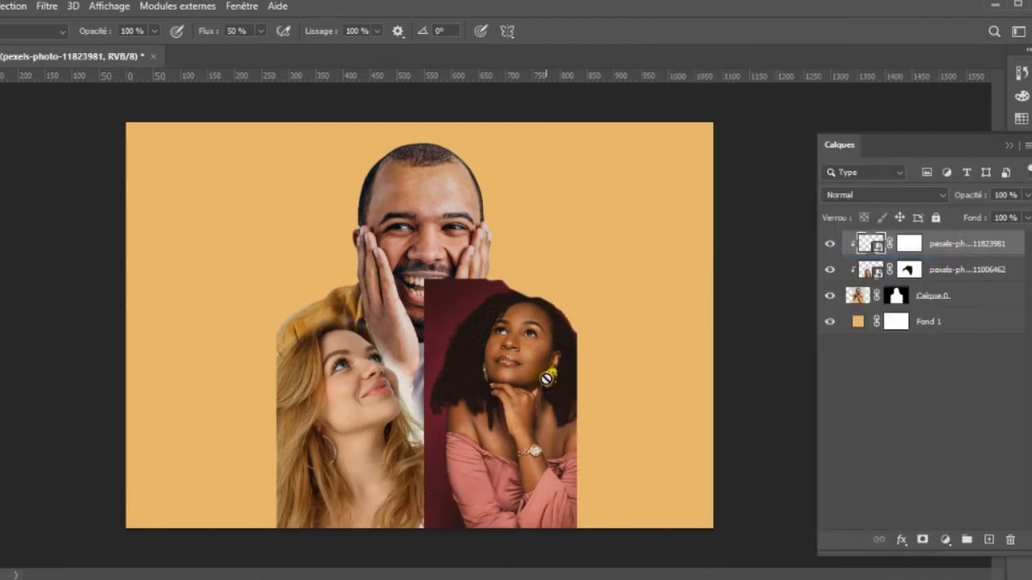
Step: Paint black on the second woman's layer mask to hide the dark red background beside her hair and arm
left_click(902, 247)
key("b")
key("x")
left_click(907, 244)
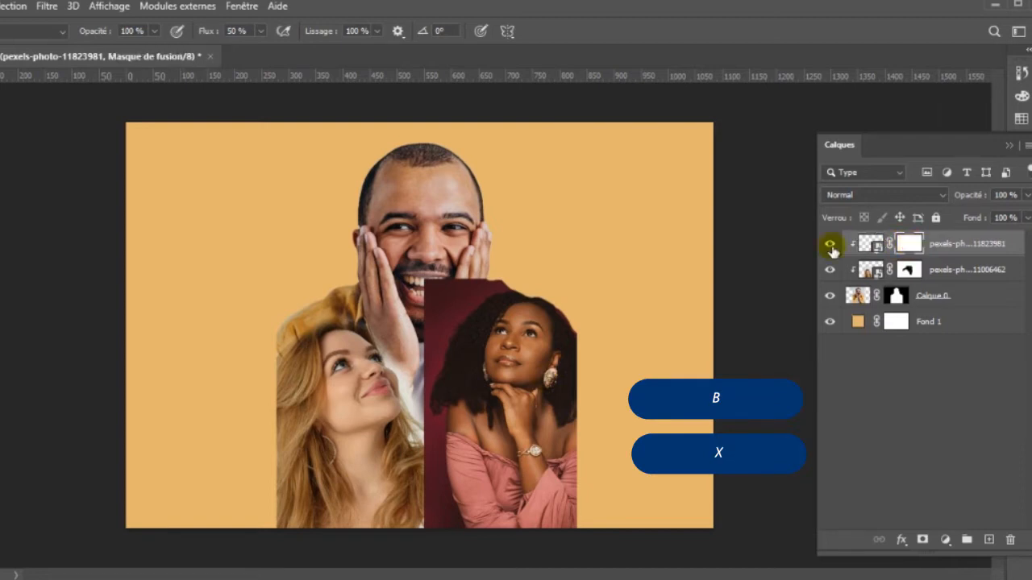
mouse_move(435, 295)
left_mouse_down()
mouse_move(501, 277)
mouse_move(477, 280)
mouse_move(431, 342)
mouse_move(435, 295)
mouse_move(432, 351)
mouse_move(443, 303)
mouse_move(432, 344)
mouse_move(429, 292)
mouse_move(418, 447)
mouse_move(440, 508)
mouse_move(428, 510)
mouse_move(454, 530)
mouse_move(423, 487)
mouse_move(450, 522)
mouse_move(423, 438)
mouse_move(436, 475)
mouse_move(428, 412)
mouse_move(440, 420)
mouse_move(435, 536)
mouse_move(453, 534)
mouse_move(426, 525)
mouse_move(451, 526)
mouse_move(435, 528)
mouse_move(442, 536)
mouse_move(437, 524)
mouse_move(455, 529)
mouse_move(453, 500)
mouse_move(462, 529)
mouse_move(452, 517)
mouse_move(447, 531)
mouse_move(445, 500)
mouse_move(456, 498)
mouse_move(443, 419)
mouse_move(461, 542)
mouse_move(451, 455)
mouse_move(438, 528)
left_mouse_up()
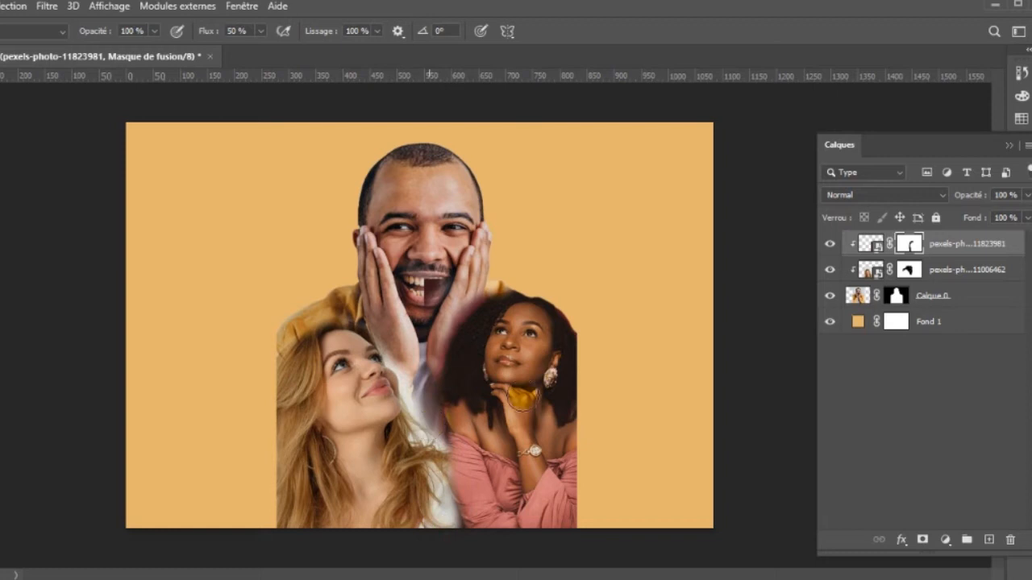
Step: Brush away the white remnants between the two women on the blonde woman's layer mask
left_click(913, 269)
left_click(414, 393)
mouse_move(413, 393)
left_mouse_down()
mouse_move(396, 352)
mouse_move(419, 386)
mouse_move(418, 410)
mouse_move(404, 358)
mouse_move(434, 476)
mouse_move(416, 429)
mouse_move(424, 395)
mouse_move(438, 443)
mouse_move(433, 296)
left_mouse_up()
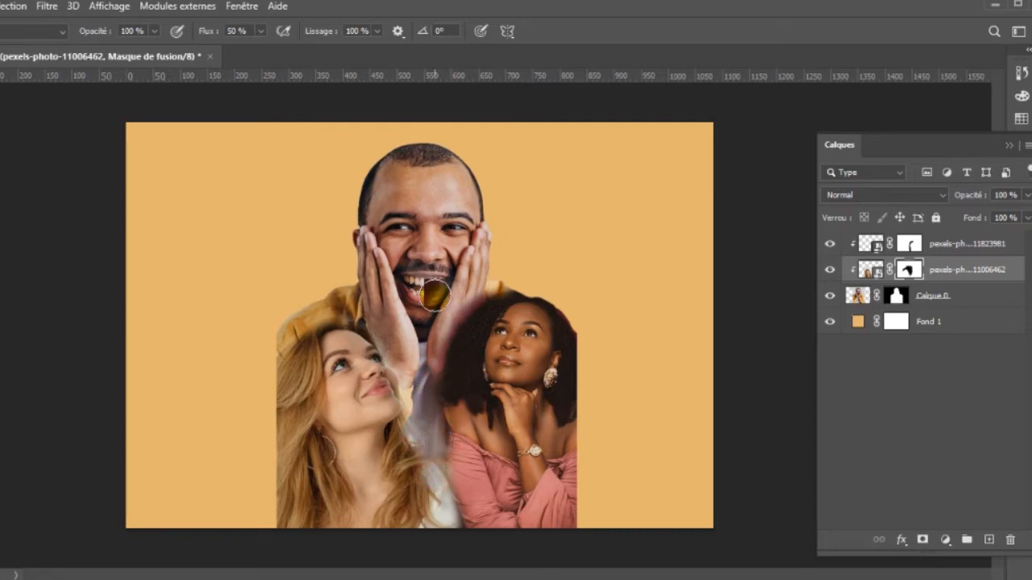
Step: Brush away the second woman's leftover background over the man's mouth and hand, and touch up the blonde woman's mask there
left_click(904, 244)
left_click_drag(493, 283, 436, 288)
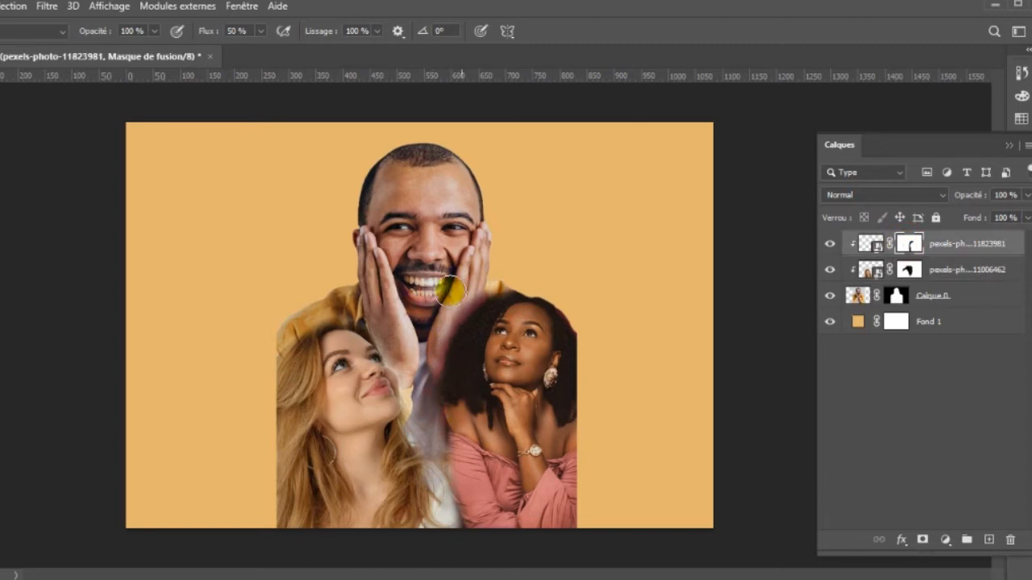
mouse_move(463, 301)
left_mouse_down()
mouse_move(479, 282)
mouse_move(433, 350)
mouse_move(439, 361)
mouse_move(428, 368)
mouse_move(428, 384)
mouse_move(435, 359)
mouse_move(422, 419)
mouse_move(430, 406)
mouse_move(433, 435)
left_mouse_up()
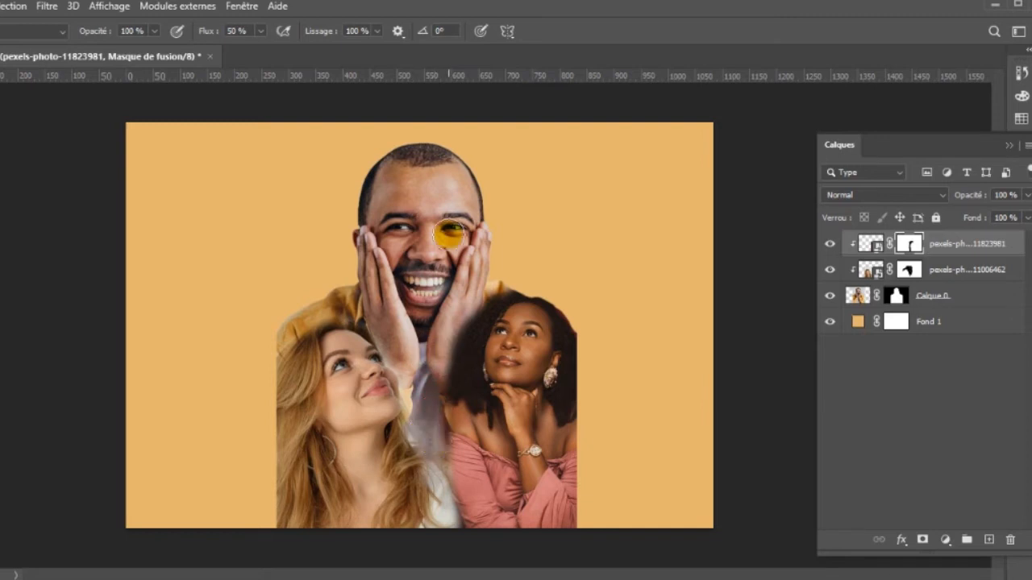
left_click(415, 278)
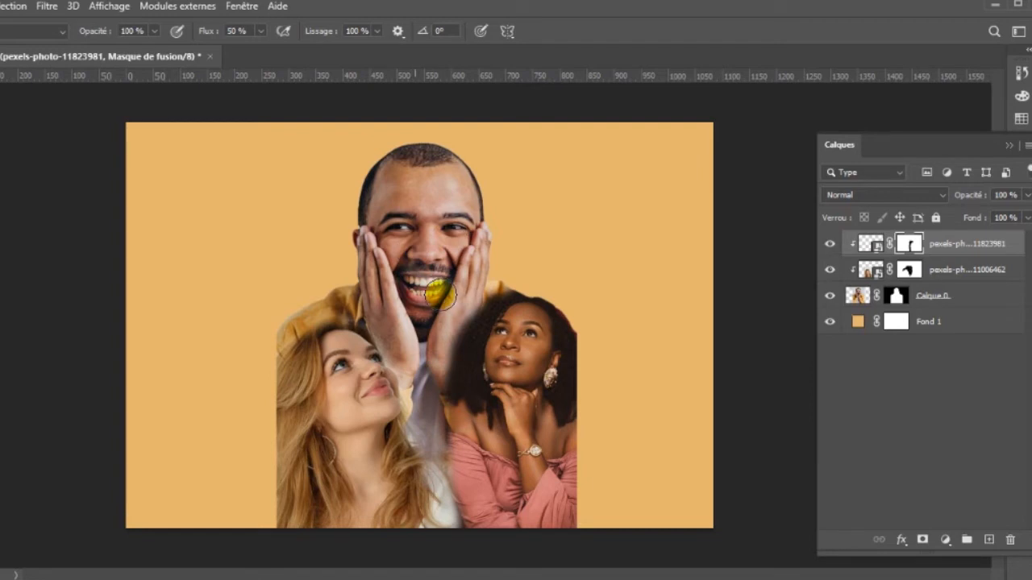
left_click(910, 270)
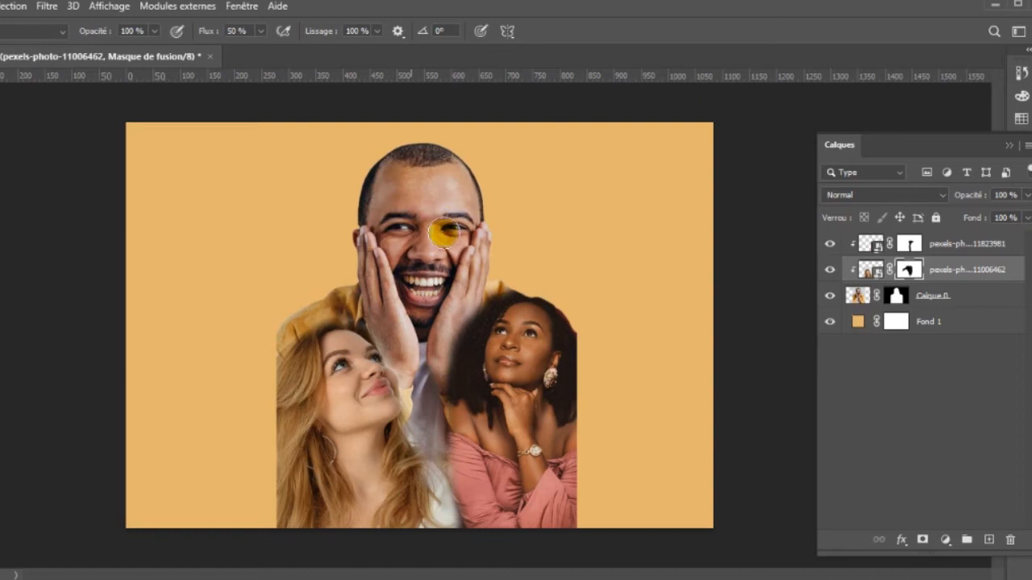
left_click_drag(430, 270, 420, 281)
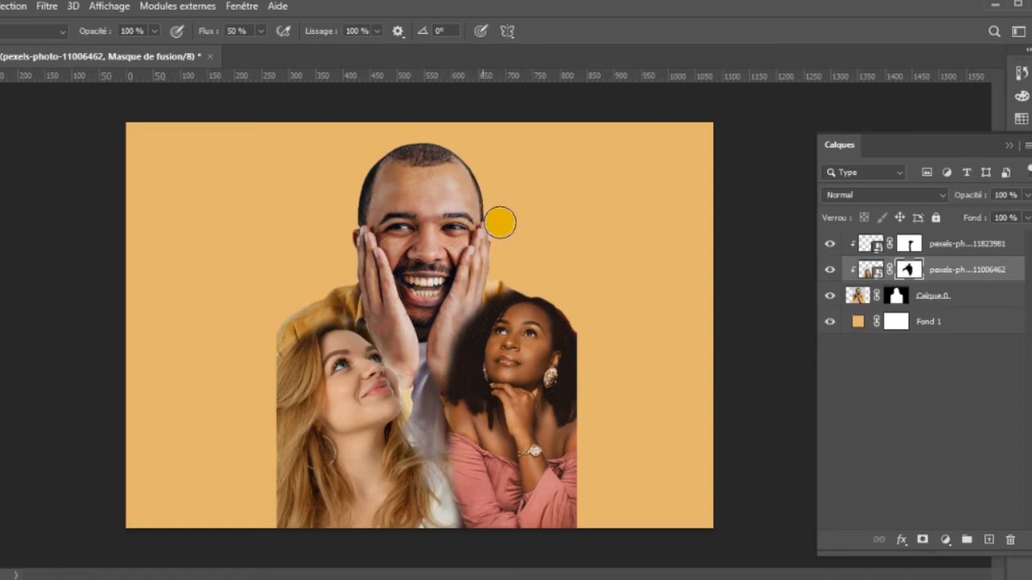
Step: Desaturate the man's image on Calque 0 to black and white
left_click(856, 298)
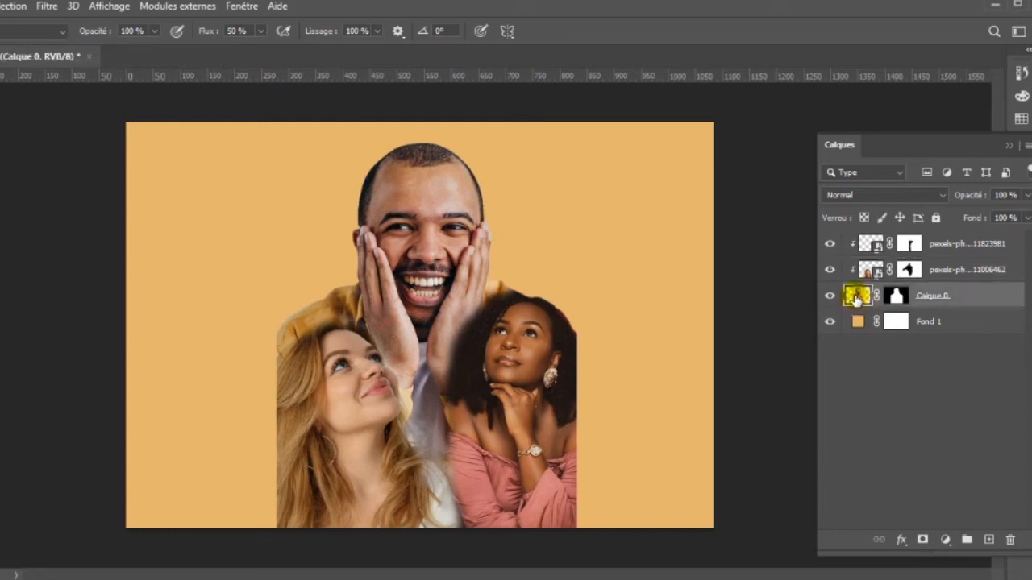
key("shift+ctrl+u")
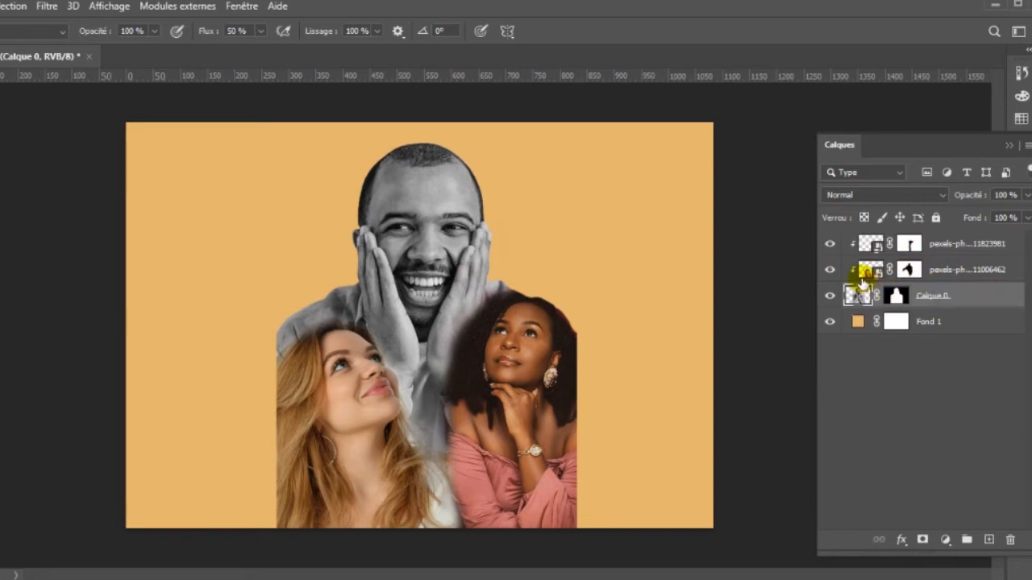
Step: Refine both women's layer masks with the brush along the man's shoulder, hand and chest
left_click(908, 269)
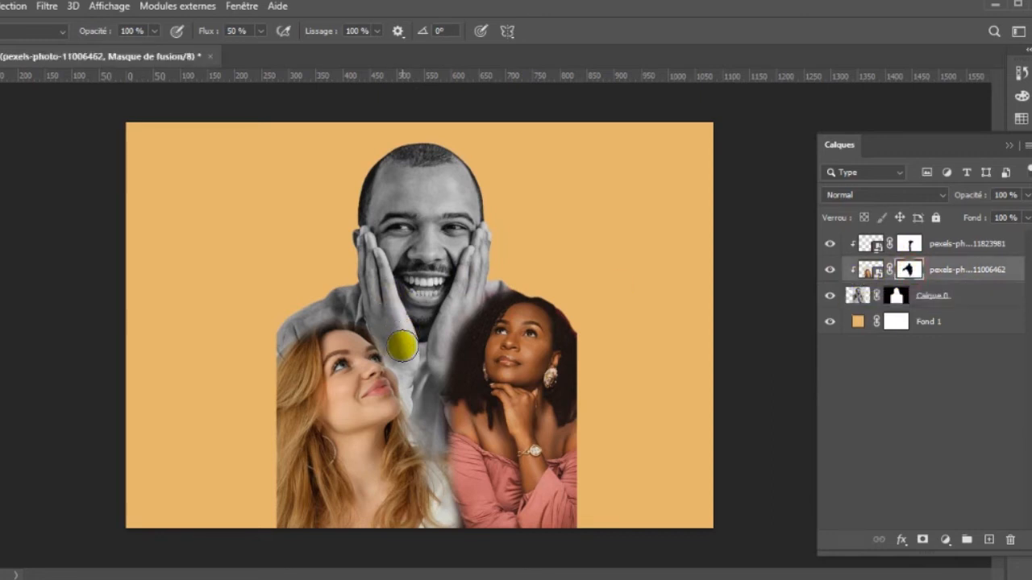
left_click(429, 446)
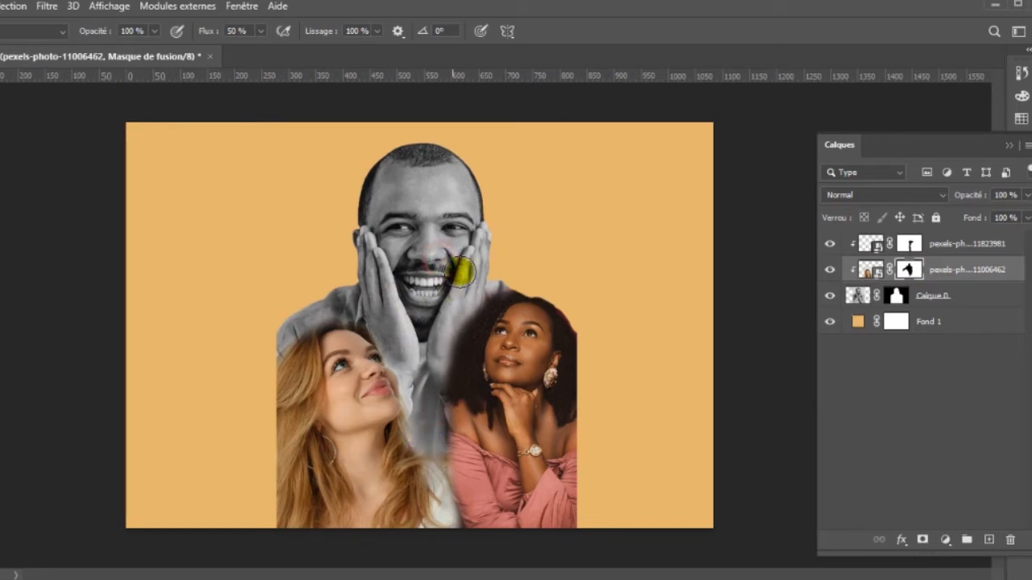
left_click(899, 245)
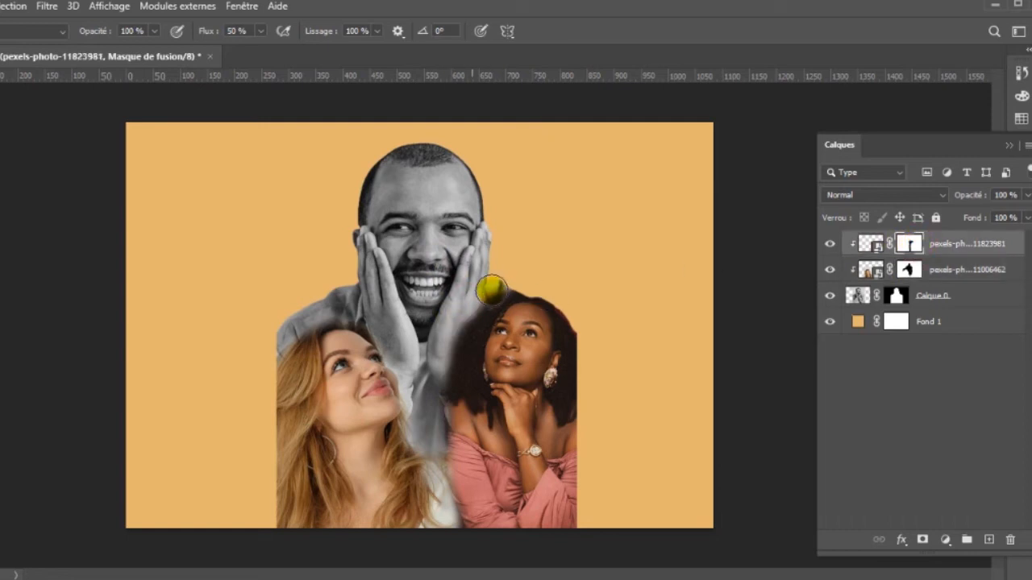
left_click_drag(491, 285, 507, 284)
mouse_move(442, 317)
left_mouse_down()
mouse_move(451, 326)
mouse_move(459, 308)
left_mouse_up()
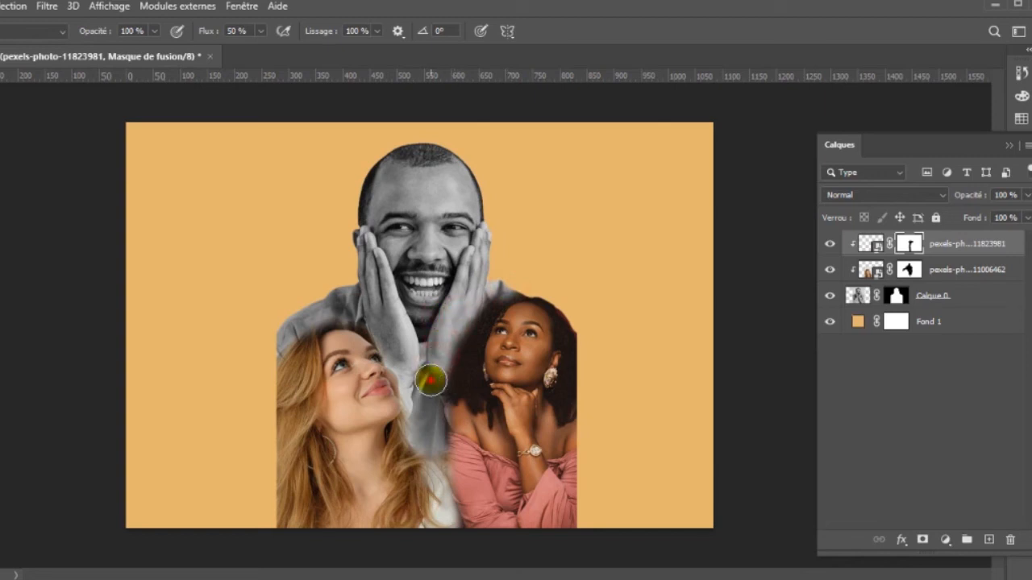
left_click_drag(430, 438, 438, 465)
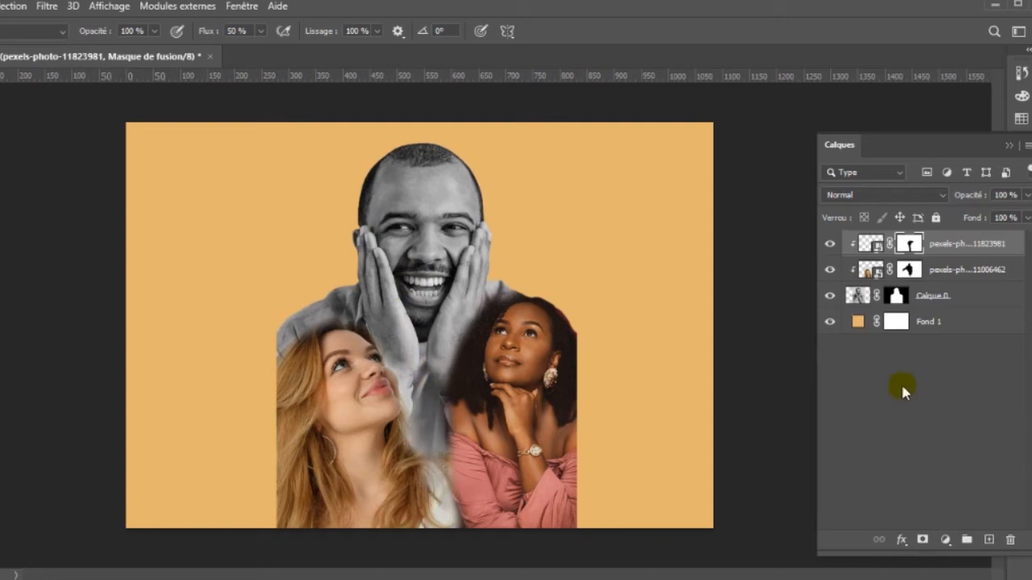
Step: Add a Color Balance adjustment layer above all layers and set Cyan–Rouge to +71 for Tons moyens
left_click(896, 295)
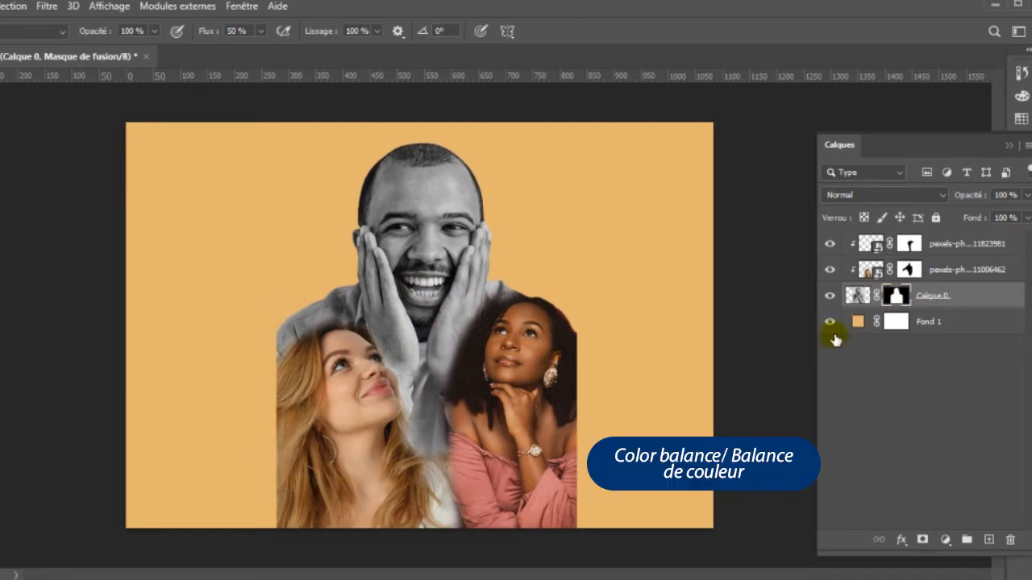
left_click(949, 246)
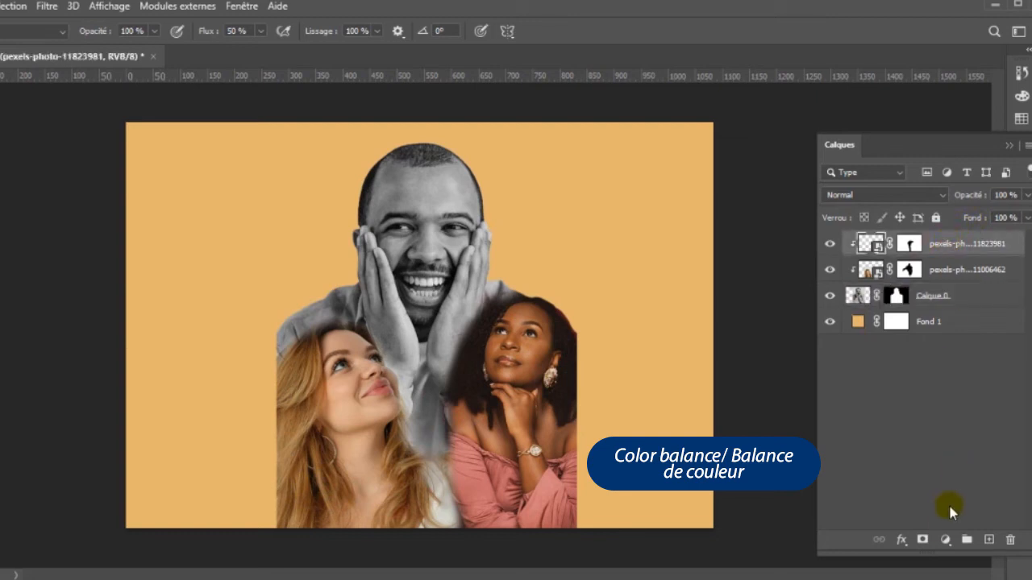
left_click(948, 540)
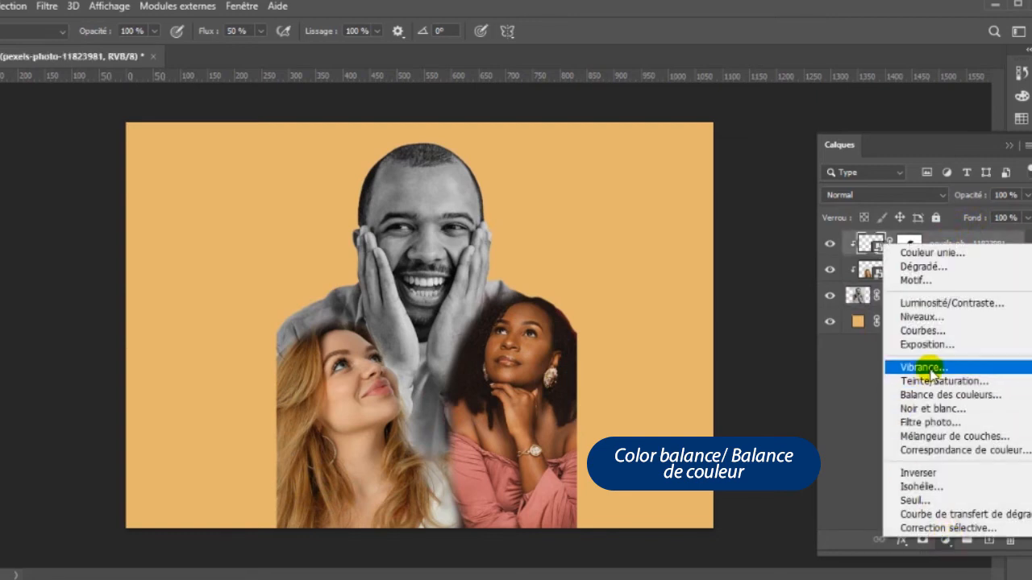
left_click(942, 396)
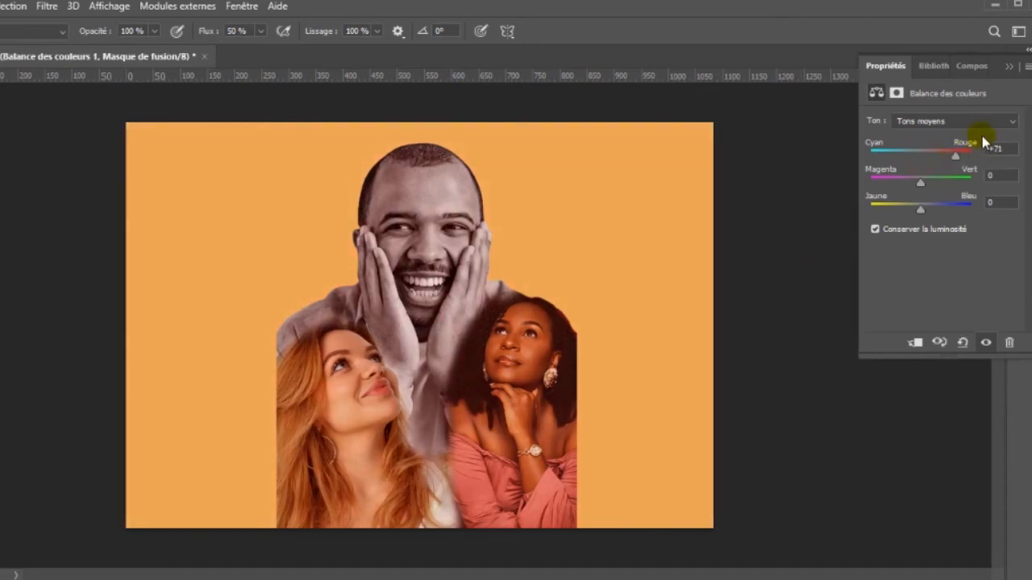
left_click(881, 384)
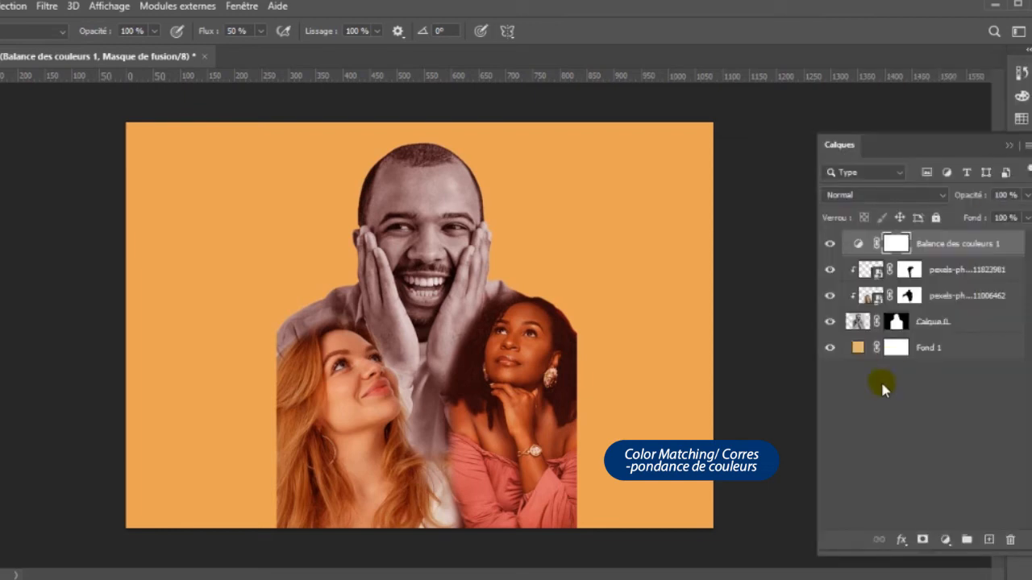
Step: Add a Color Lookup adjustment layer on top with the FallColors.look 3D LUT
left_click(946, 549)
left_click(931, 457)
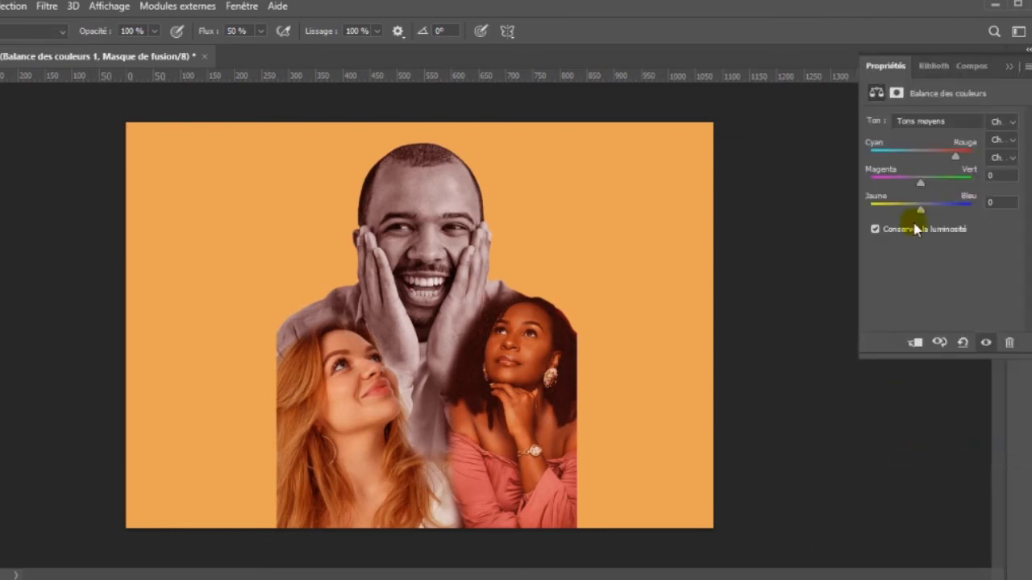
left_click(1008, 122)
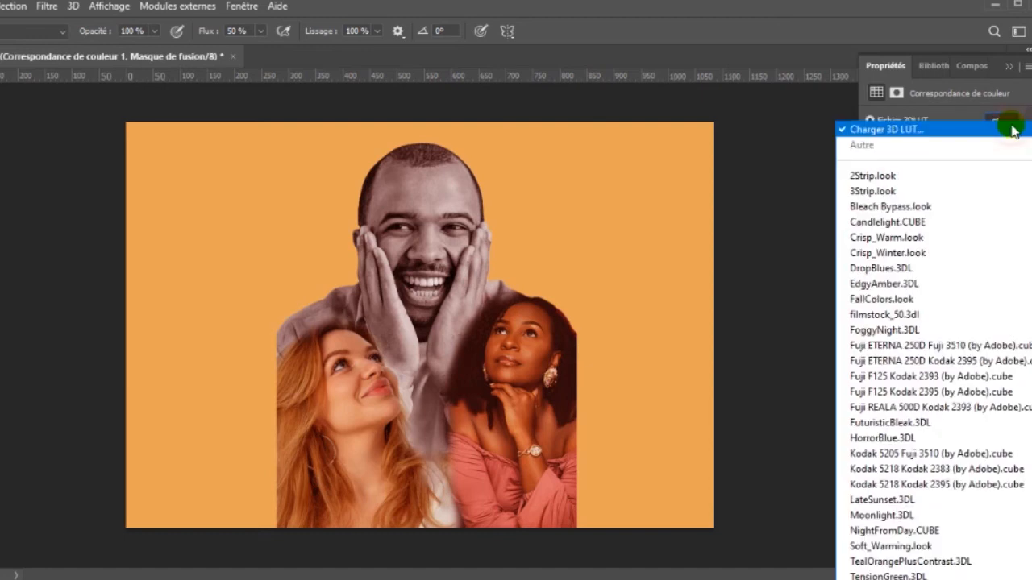
left_click(897, 301)
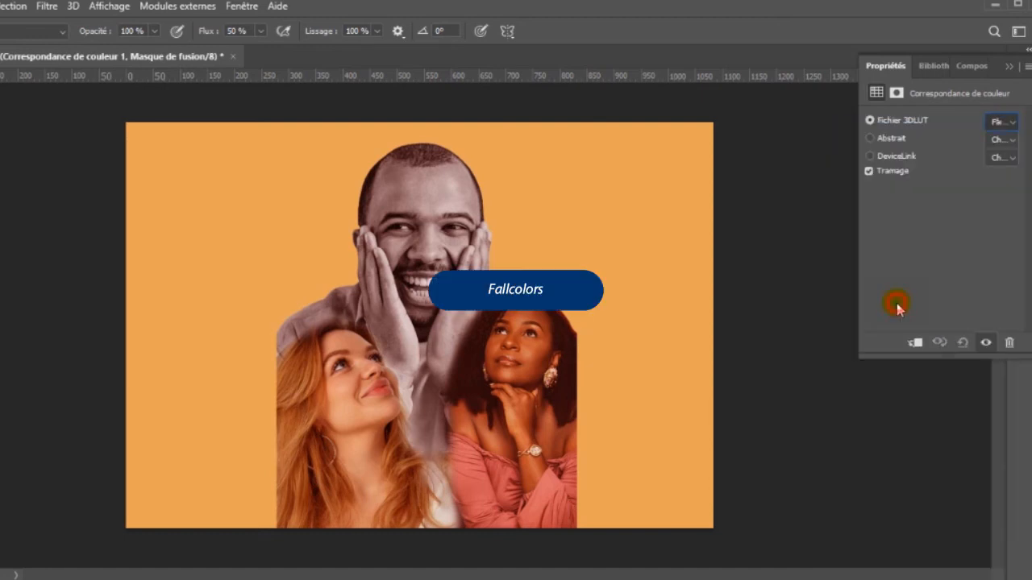
Step: Switch the Color Lookup layer's 3D LUT file to TensionGreen.3DL and bring back the layer list
left_click(1016, 131)
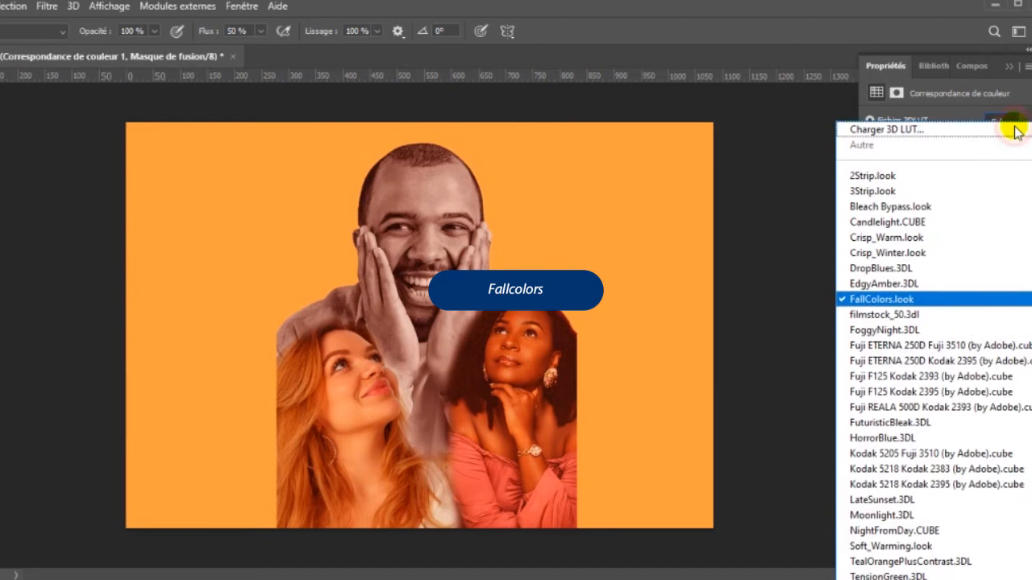
left_click(894, 575)
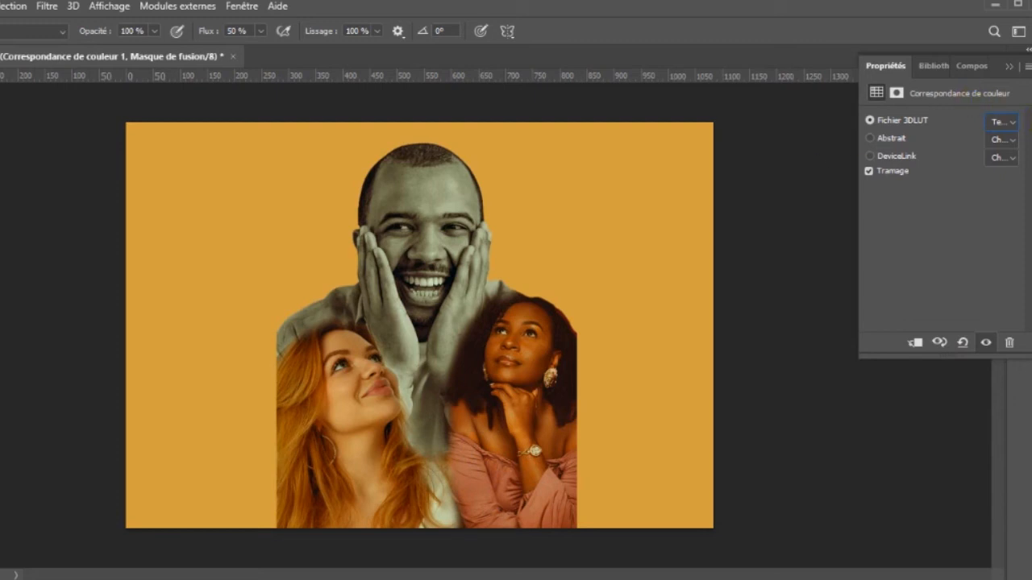
key("F7")
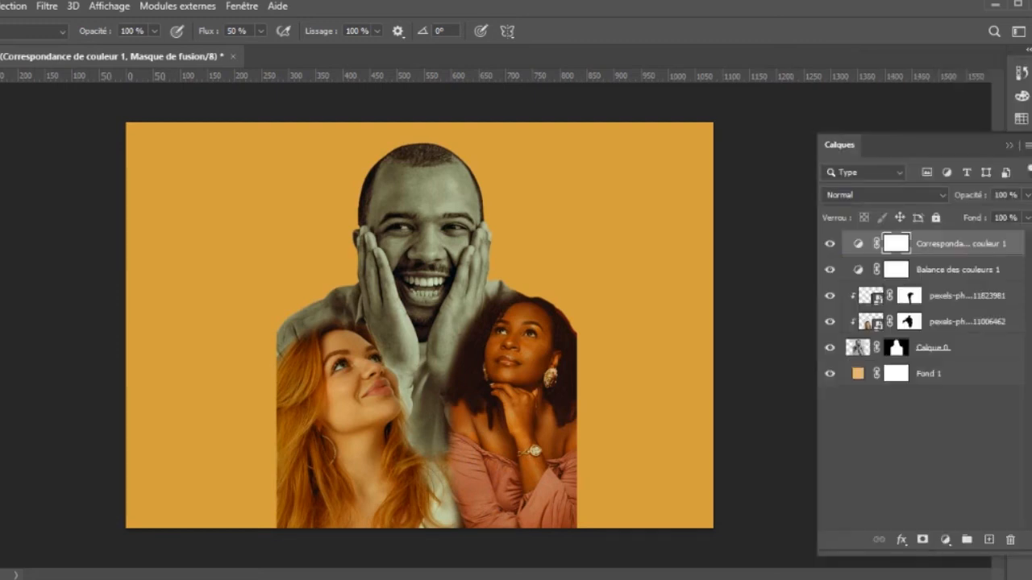
Step: Fade out the bottom edge of the group of people by brushing across the lower part of Calque 0's layer mask
left_click(933, 346)
key("b")
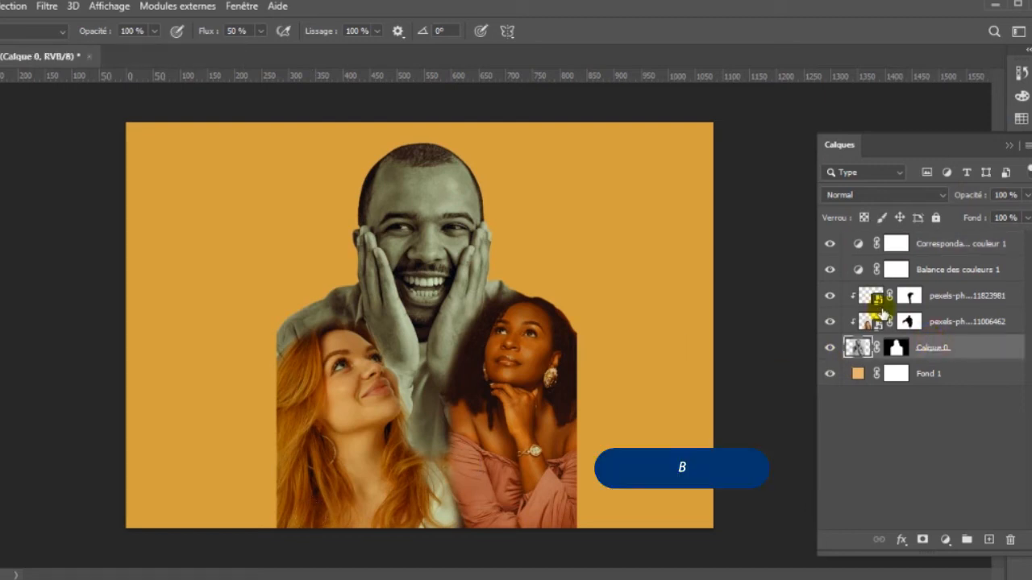
left_click(897, 350)
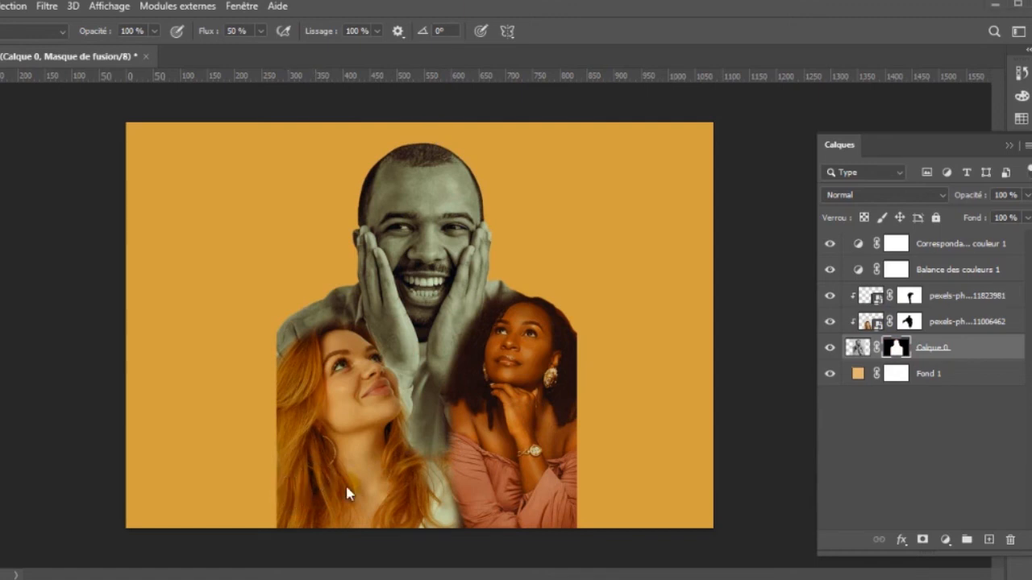
mouse_move(272, 484)
left_mouse_down()
mouse_move(294, 501)
mouse_move(358, 498)
mouse_move(418, 519)
mouse_move(490, 495)
mouse_move(553, 453)
mouse_move(601, 507)
mouse_move(465, 515)
mouse_move(545, 495)
mouse_move(567, 503)
mouse_move(550, 522)
mouse_move(253, 515)
mouse_move(331, 507)
mouse_move(309, 521)
mouse_move(500, 516)
mouse_move(469, 504)
mouse_move(348, 522)
mouse_move(647, 497)
mouse_move(572, 502)
left_mouse_up()
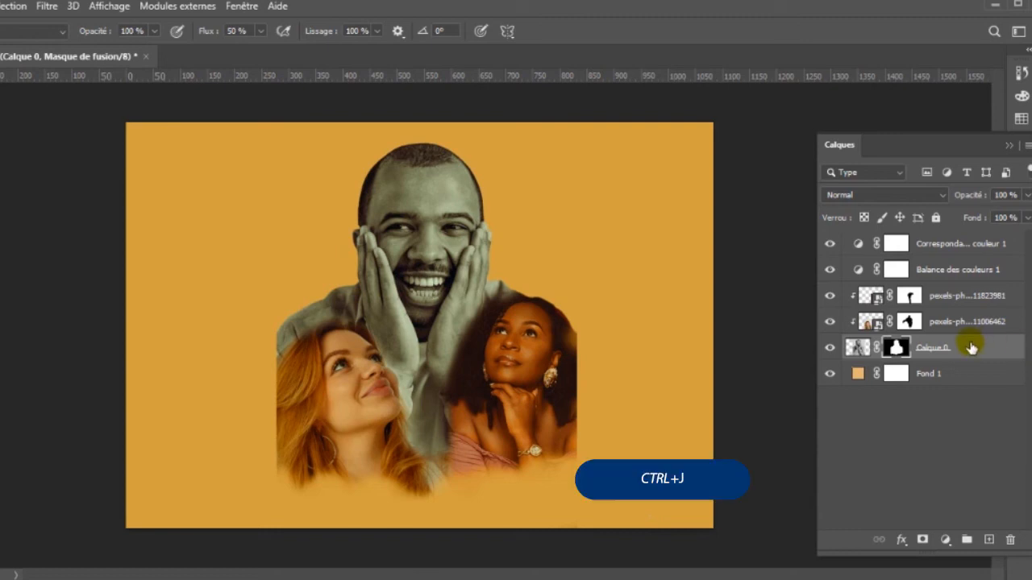
Step: Duplicate Calque 0 and set the blend mode of the original below the copy to Fondu
key("ctrl+j")
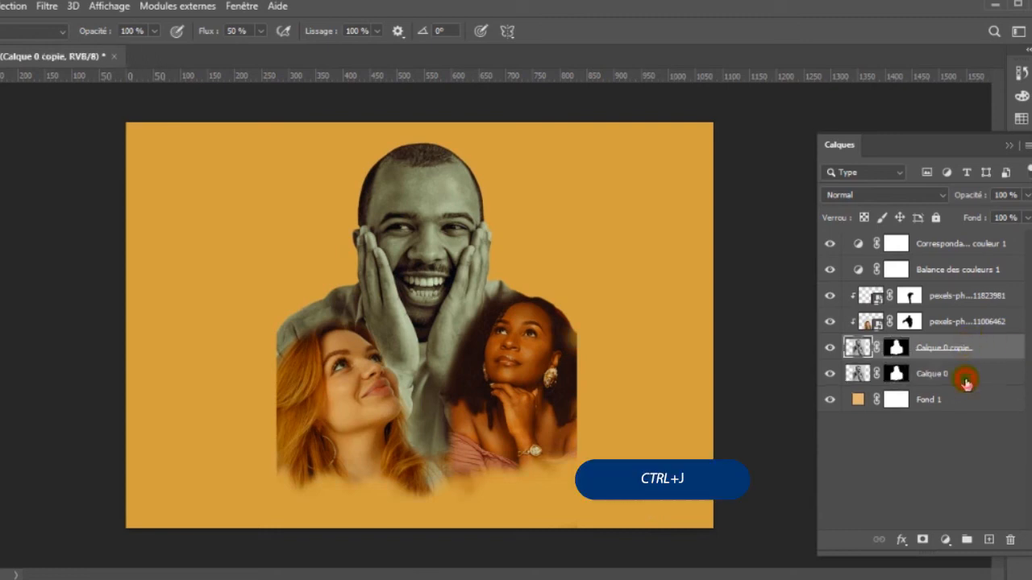
left_click(965, 378)
left_click(919, 195)
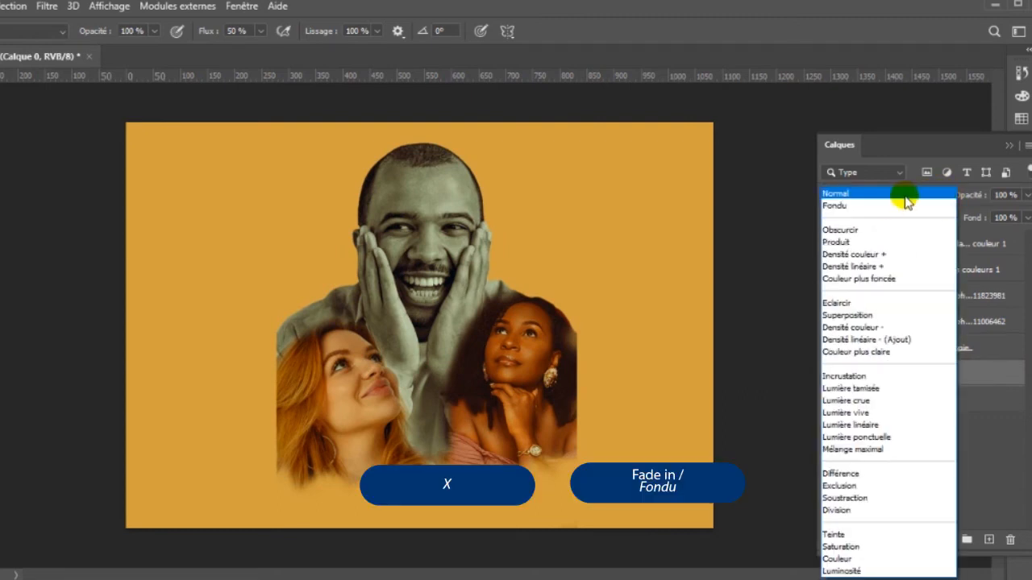
left_click(884, 204)
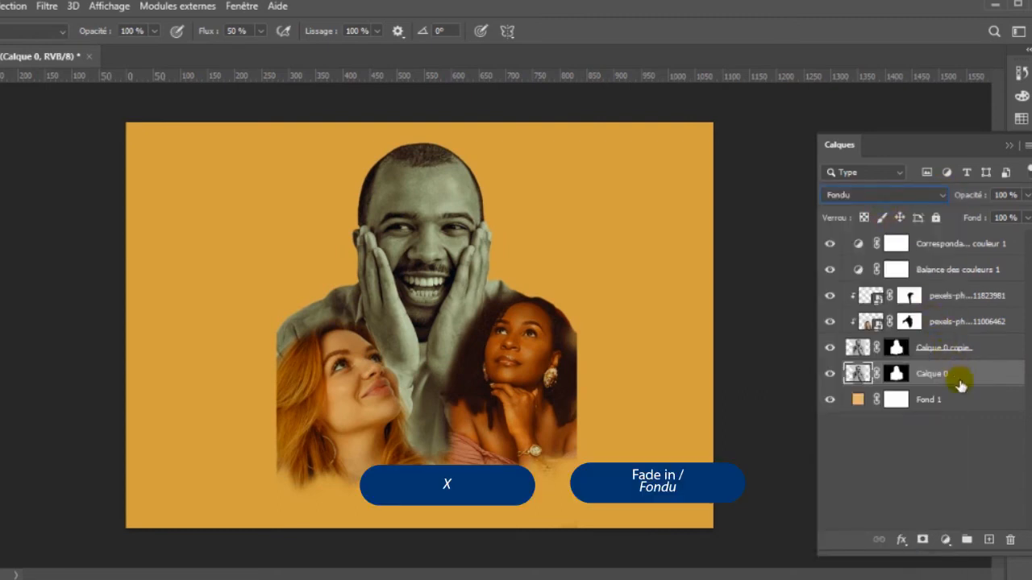
Step: Enlarge the lower Calque 0 slightly with Free Transform so its edge extends all around the copy
key("ctrl+t")
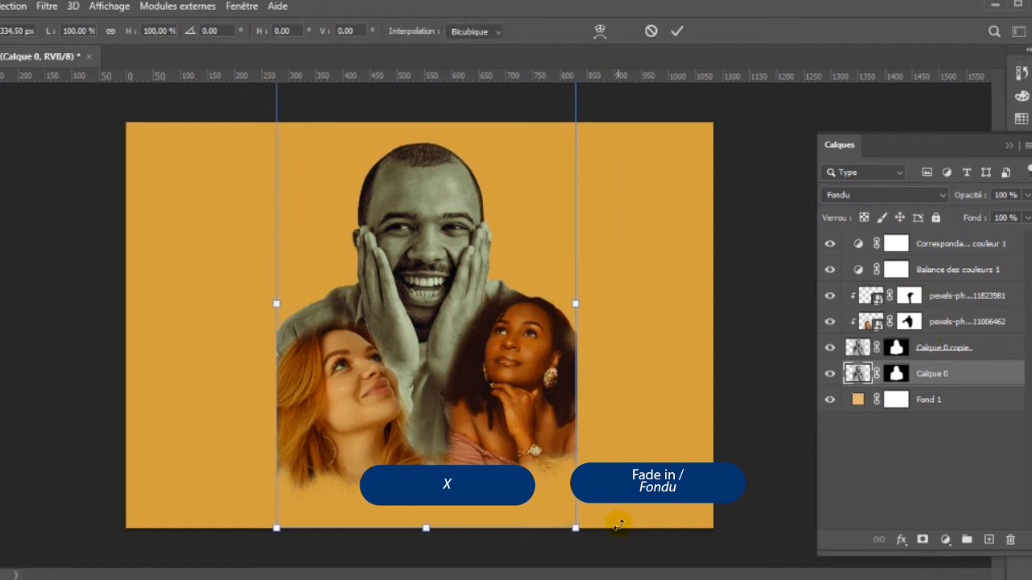
left_click_drag(577, 528, 587, 542)
key("Return")
Step: Brush on the lower Calque 0's mask around the head, shoulders, sides and bottom edge to break the outline into a grainy dissolve
key("b")
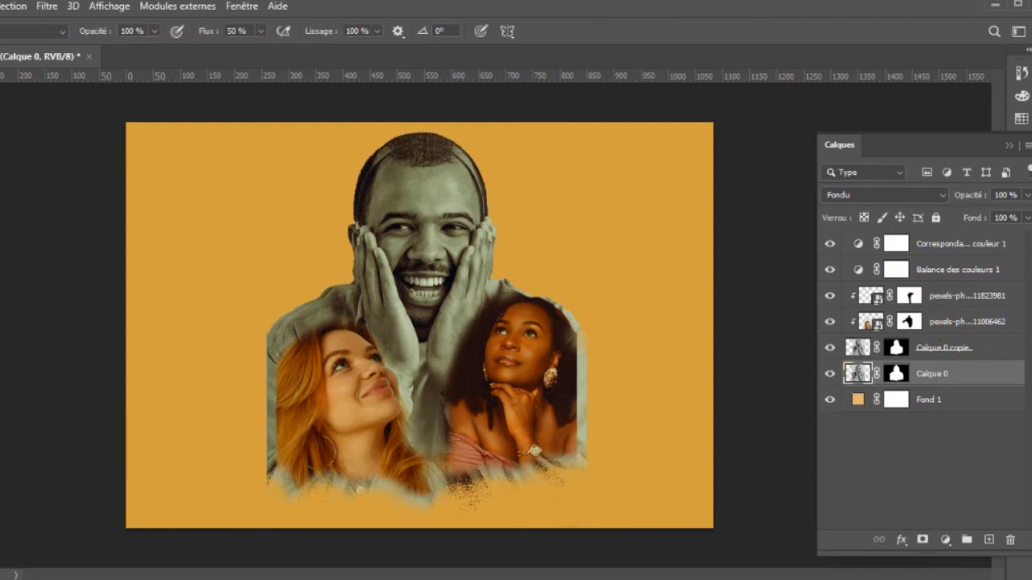
key("b")
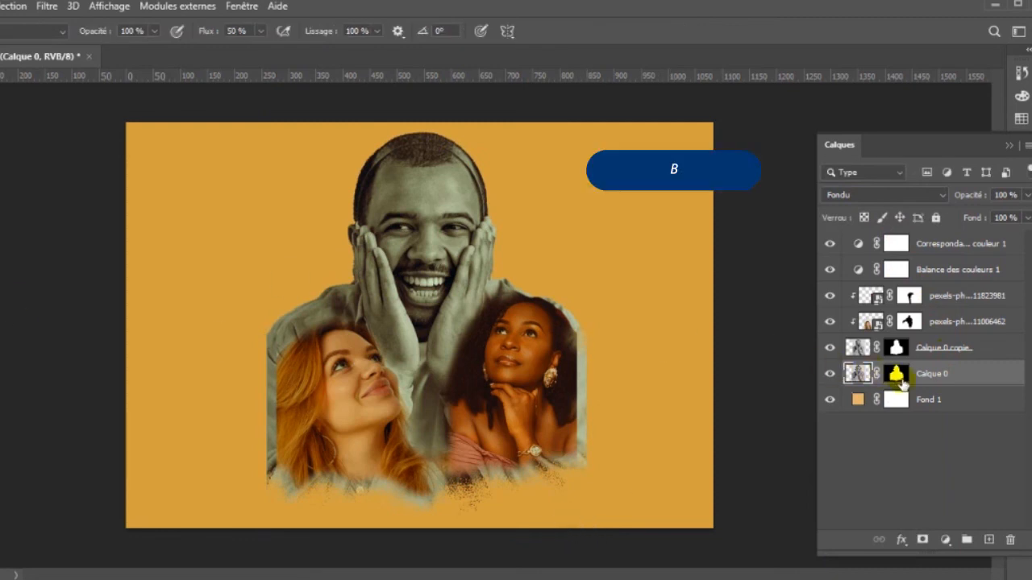
left_click(898, 377)
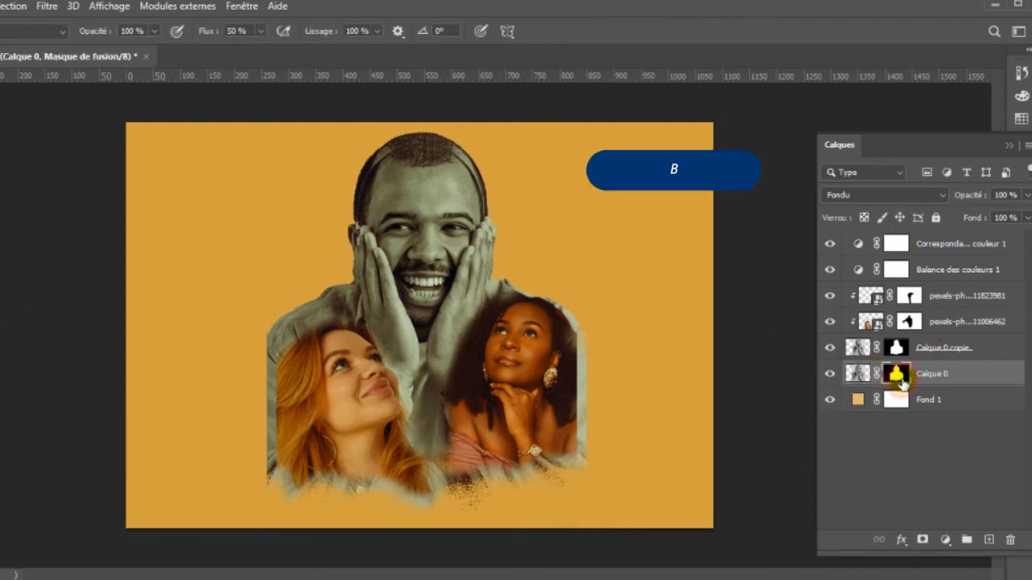
left_click(586, 358)
left_click(587, 344)
left_click(570, 327)
left_click(549, 307)
left_click(511, 292)
left_click(503, 280)
left_click(492, 246)
mouse_move(481, 182)
left_mouse_down()
mouse_move(444, 148)
mouse_move(390, 151)
mouse_move(374, 161)
mouse_move(357, 211)
left_mouse_up()
left_click(443, 138)
left_click(449, 156)
left_click(467, 177)
left_click(475, 200)
left_click(354, 246)
left_click(350, 274)
left_click(335, 292)
left_click(317, 307)
left_click(303, 312)
left_click(291, 317)
left_click(278, 330)
left_click(273, 348)
left_click(273, 368)
left_click(269, 419)
left_click(267, 443)
left_click(268, 472)
left_click(295, 487)
left_click(394, 491)
left_click(426, 496)
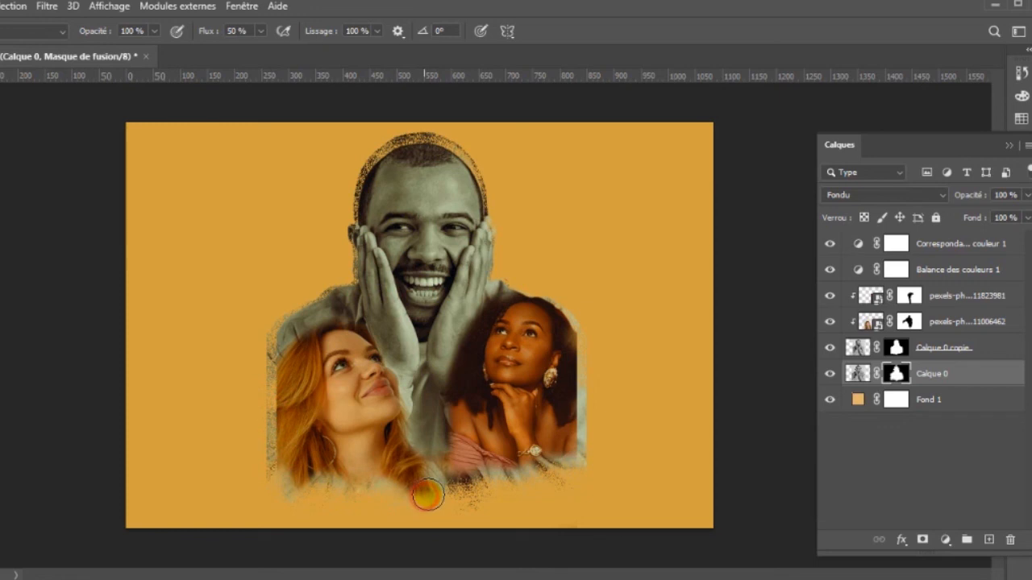
left_click(581, 447)
left_click(585, 401)
left_click(498, 233)
left_click(492, 257)
left_click(362, 243)
left_click(348, 219)
left_click(373, 158)
left_click(434, 135)
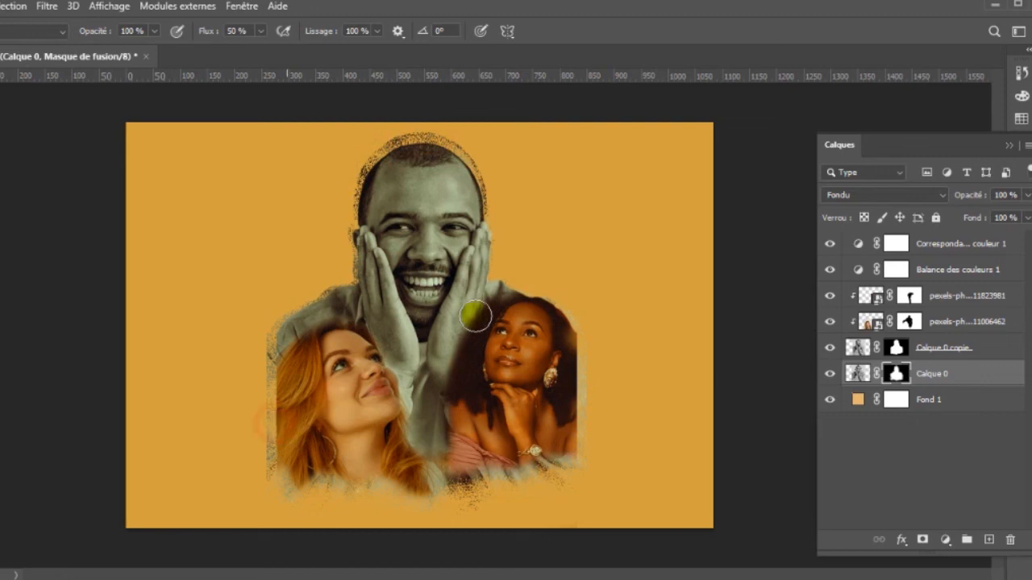
left_click(581, 374)
left_click(465, 504)
left_click(419, 500)
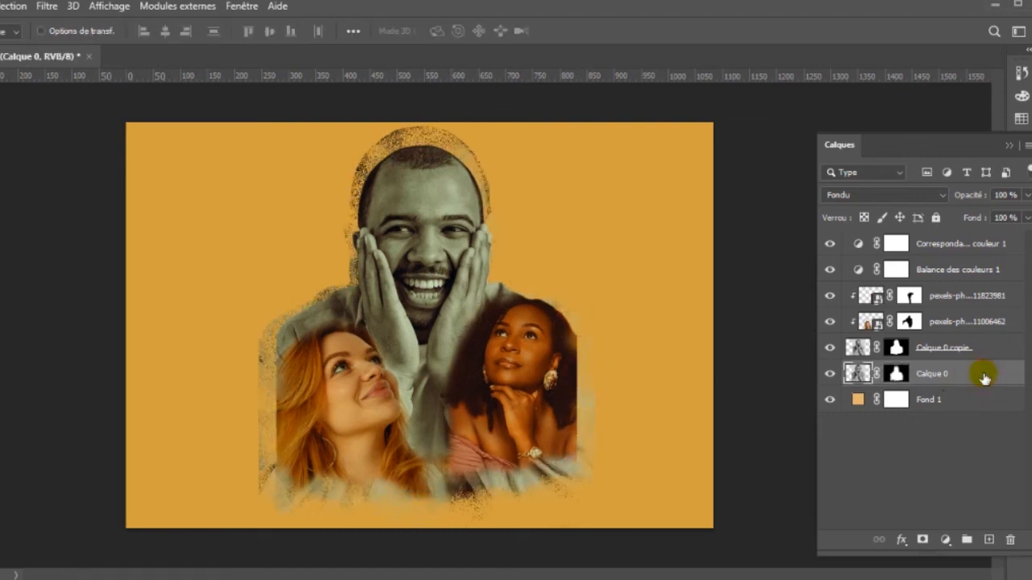
Step: Add an Incrustation couleur layer style in white (ffffff) to the lower Calque 0
double_click(982, 378)
left_click(428, 395)
left_click(755, 235)
type("ffffff")
left_click(940, 293)
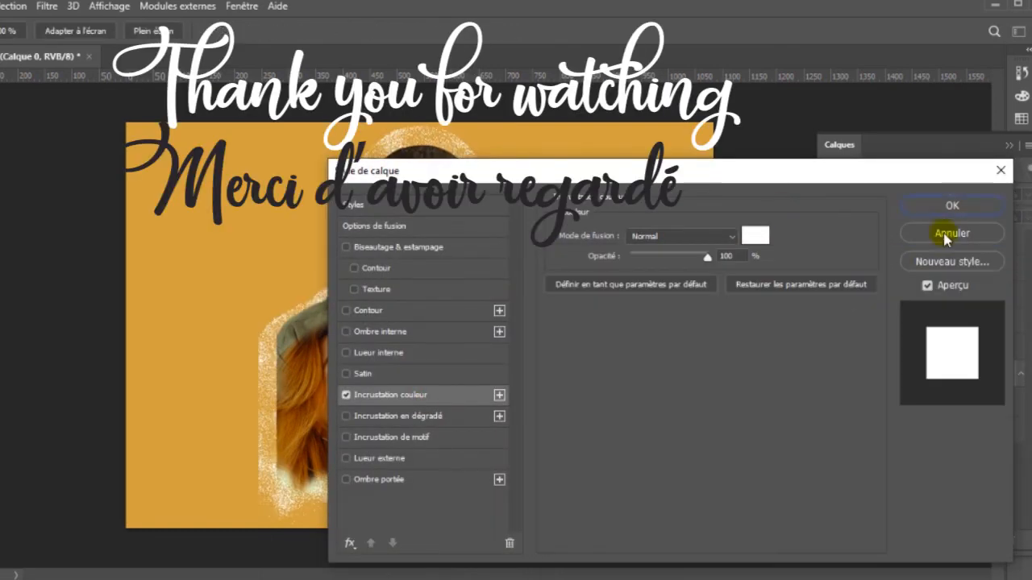
left_click(958, 206)
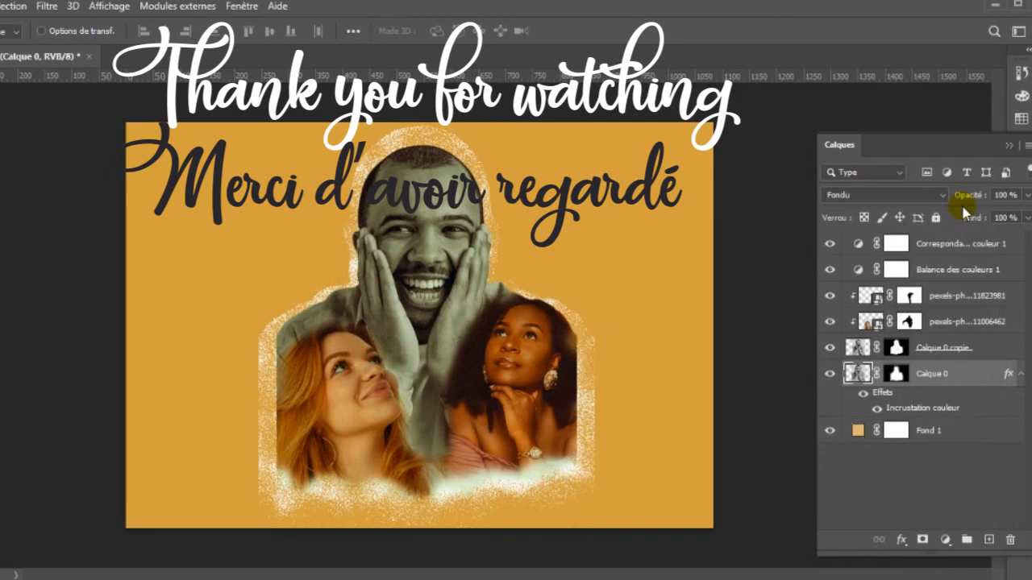